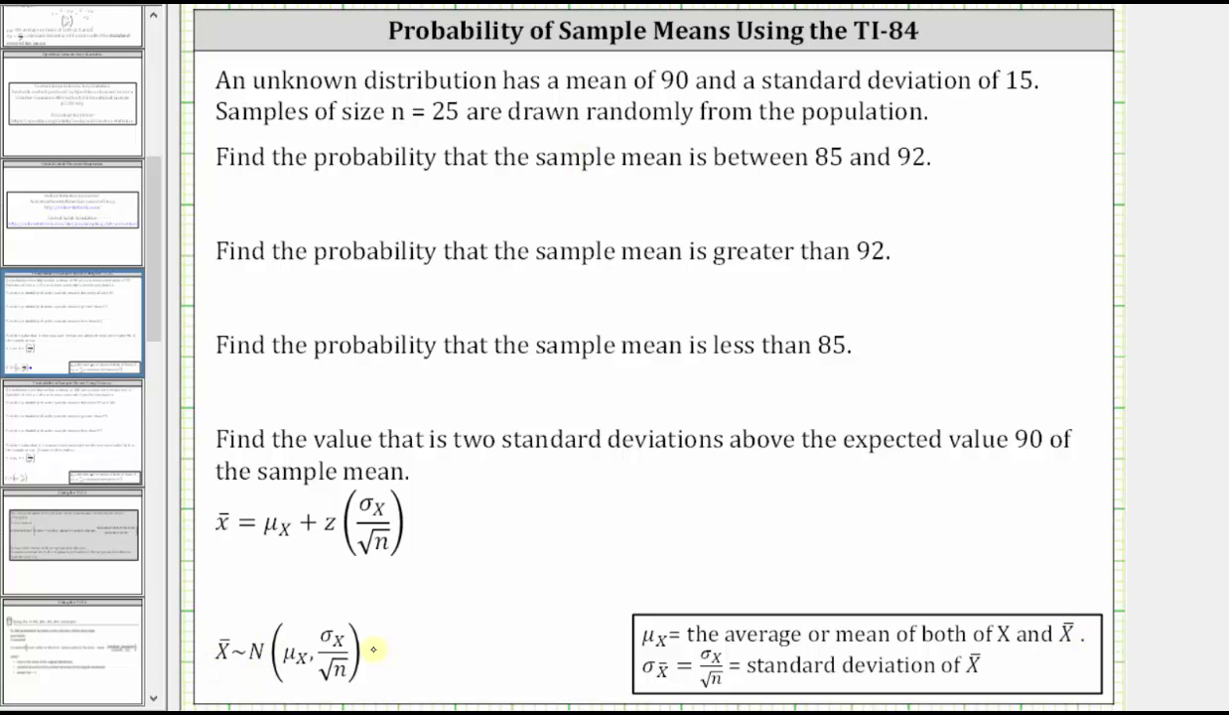
# Step: Handwrite '= (90, 15/√25)' after the X̄~N(μX, σX/√n) formula, giving the mean 90 and standard deviation 15/√25
pyautogui.moveTo(405, 621)
pyautogui.mouseDown()
pyautogui.moveTo(401, 678)
pyautogui.moveTo(417, 651)
pyautogui.moveTo(414, 665)
pyautogui.mouseUp()
pyautogui.moveTo(447, 644)
pyautogui.mouseDown()
pyautogui.moveTo(437, 660)
pyautogui.moveTo(449, 645)
pyautogui.mouseUp()
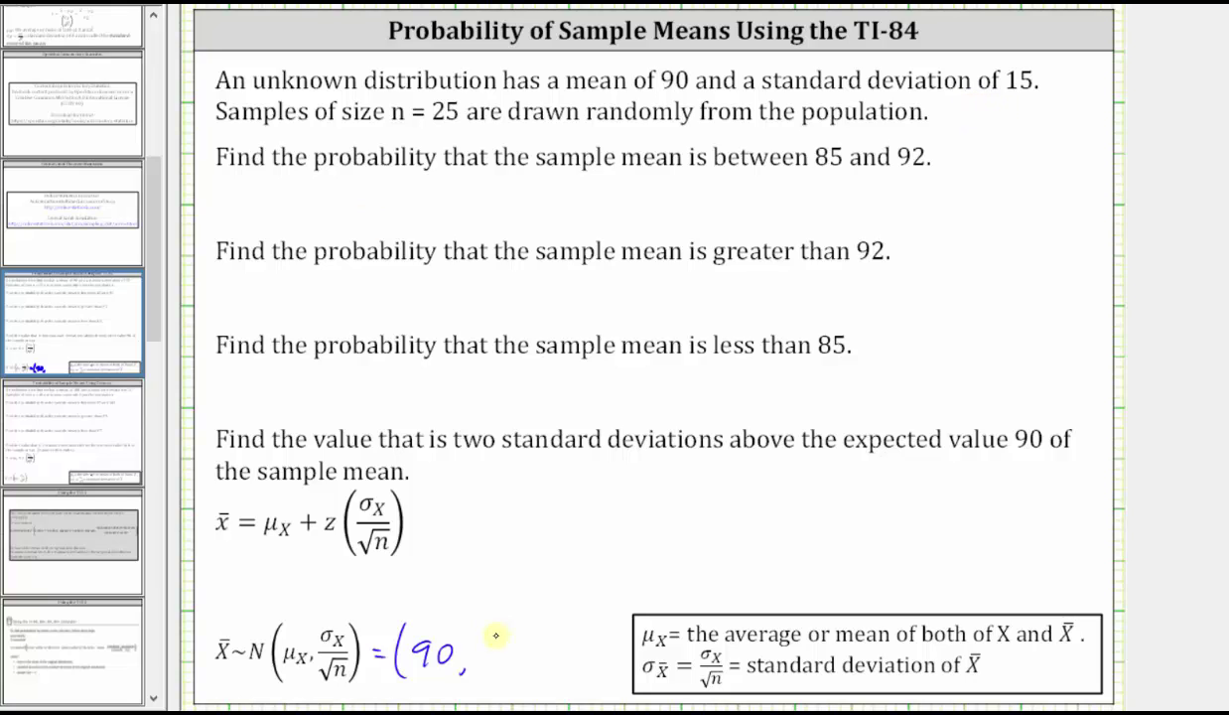
pyautogui.moveTo(501, 602)
pyautogui.mouseDown()
pyautogui.moveTo(496, 623)
pyautogui.moveTo(517, 647)
pyautogui.moveTo(508, 673)
pyautogui.mouseUp()
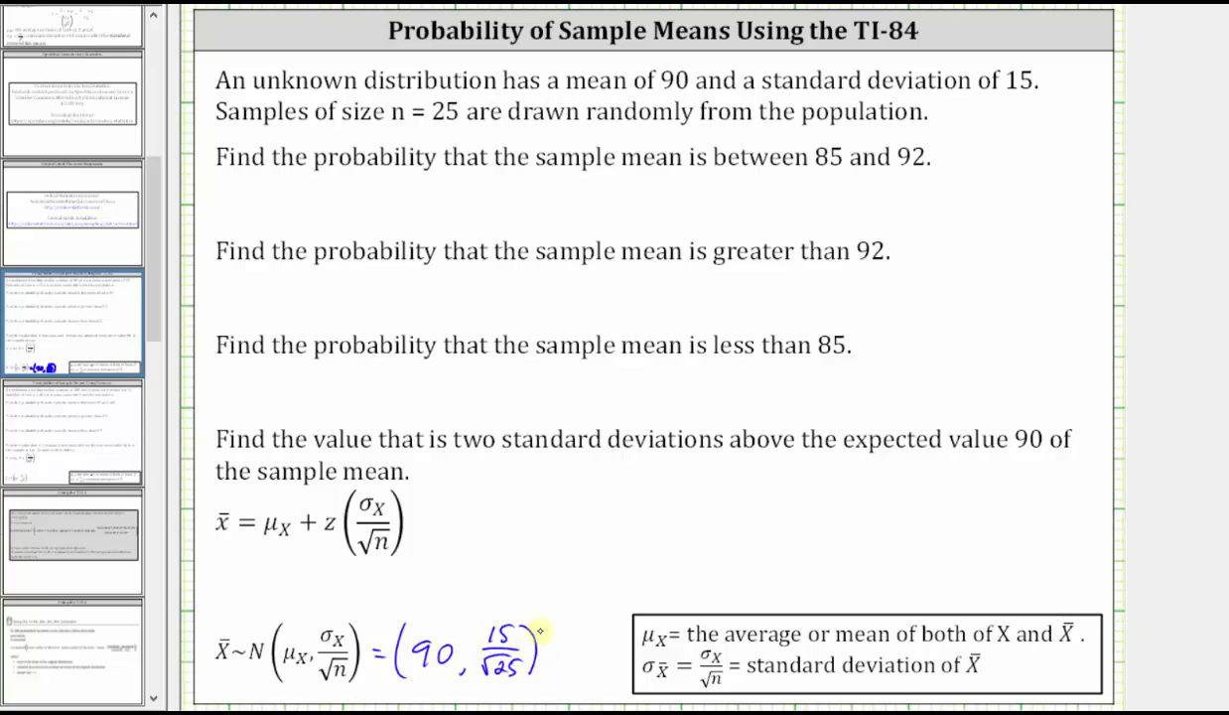
pyautogui.moveTo(529, 623); pyautogui.dragTo(528, 675)
# Step: Write P(85<x̄<92) under the first question and P(x̄>92) under the second
pyautogui.moveTo(238, 220)
pyautogui.mouseDown()
pyautogui.moveTo(242, 184)
pyautogui.moveTo(248, 201)
pyautogui.mouseUp()
pyautogui.moveTo(266, 183); pyautogui.dragTo(272, 225)
pyautogui.moveTo(349, 196); pyautogui.dragTo(368, 220)
pyautogui.moveTo(367, 195)
pyautogui.mouseDown()
pyautogui.moveTo(347, 220)
pyautogui.moveTo(370, 188)
pyautogui.moveTo(335, 212)
pyautogui.moveTo(281, 195)
pyautogui.moveTo(301, 202)
pyautogui.moveTo(288, 213)
pyautogui.moveTo(447, 212)
pyautogui.moveTo(452, 224)
pyautogui.mouseUp()
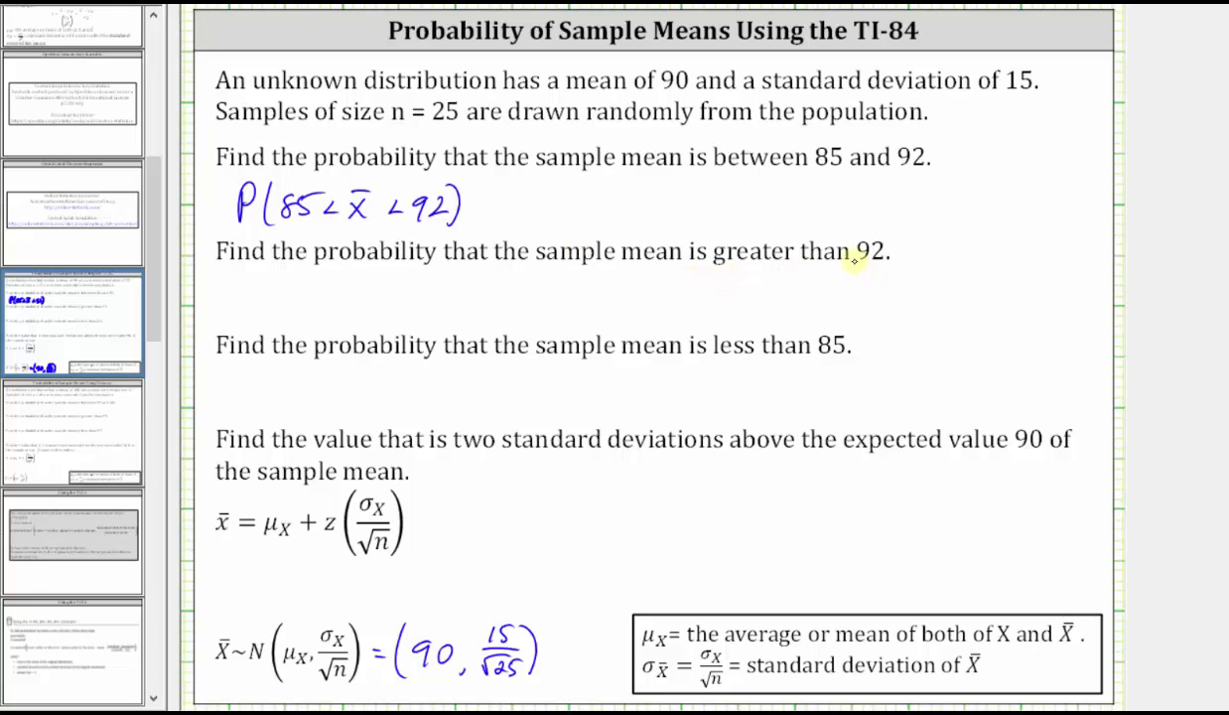
pyautogui.moveTo(242, 281); pyautogui.dragTo(241, 308)
pyautogui.moveTo(241, 282)
pyautogui.mouseDown()
pyautogui.moveTo(272, 274)
pyautogui.moveTo(302, 309)
pyautogui.moveTo(291, 285)
pyautogui.moveTo(350, 297)
pyautogui.moveTo(354, 309)
pyautogui.moveTo(370, 291)
pyautogui.moveTo(400, 308)
pyautogui.mouseUp()
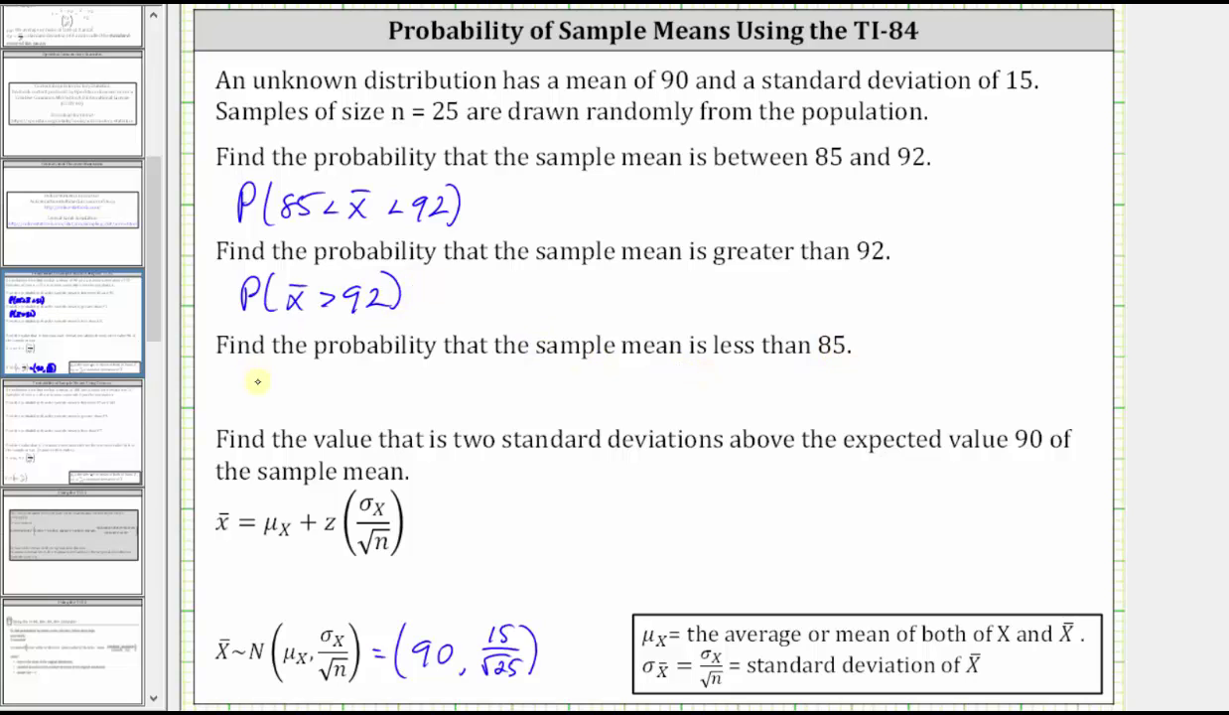
# Step: Write P(x̄<85) under the third question, then go to the Using the TI-84 slide
pyautogui.moveTo(238, 370); pyautogui.dragTo(241, 386)
pyautogui.moveTo(270, 369)
pyautogui.mouseDown()
pyautogui.moveTo(268, 403)
pyautogui.moveTo(304, 402)
pyautogui.mouseUp()
pyautogui.moveTo(303, 383); pyautogui.dragTo(288, 403)
pyautogui.moveTo(285, 373)
pyautogui.mouseDown()
pyautogui.moveTo(302, 371)
pyautogui.moveTo(324, 400)
pyautogui.moveTo(353, 399)
pyautogui.moveTo(360, 383)
pyautogui.moveTo(368, 401)
pyautogui.mouseUp()
pyautogui.moveTo(371, 383); pyautogui.dragTo(400, 406)
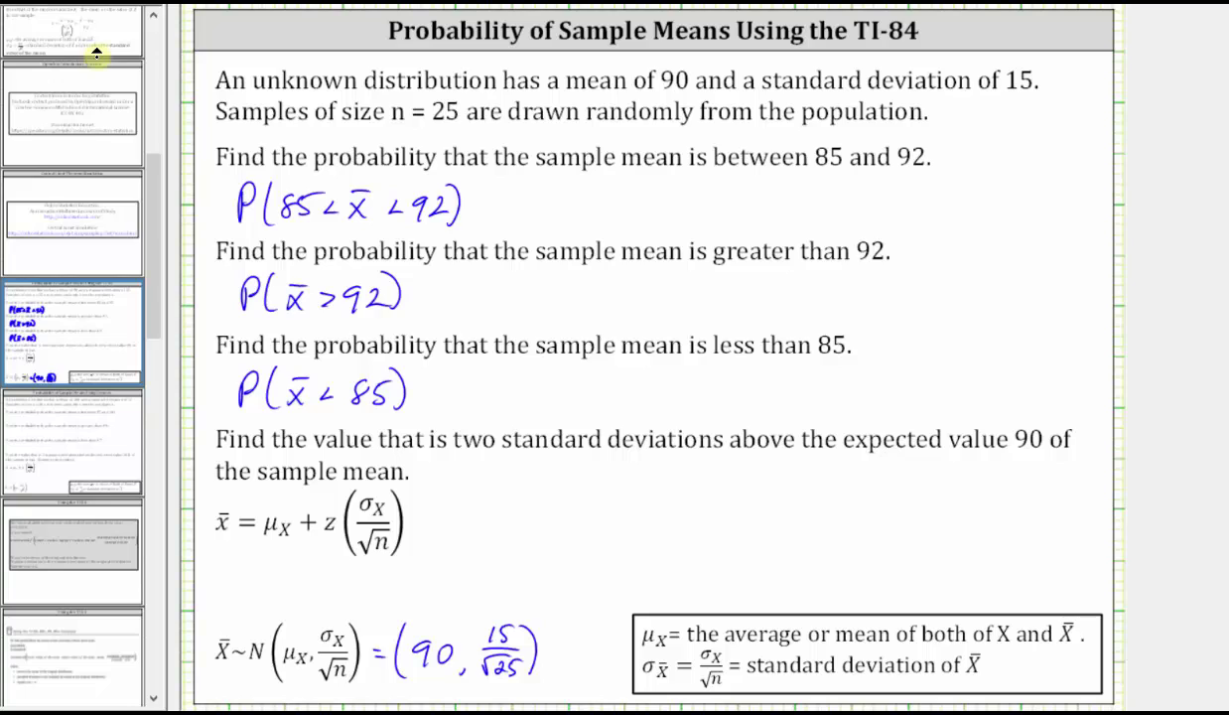
pyautogui.click(57, 646)
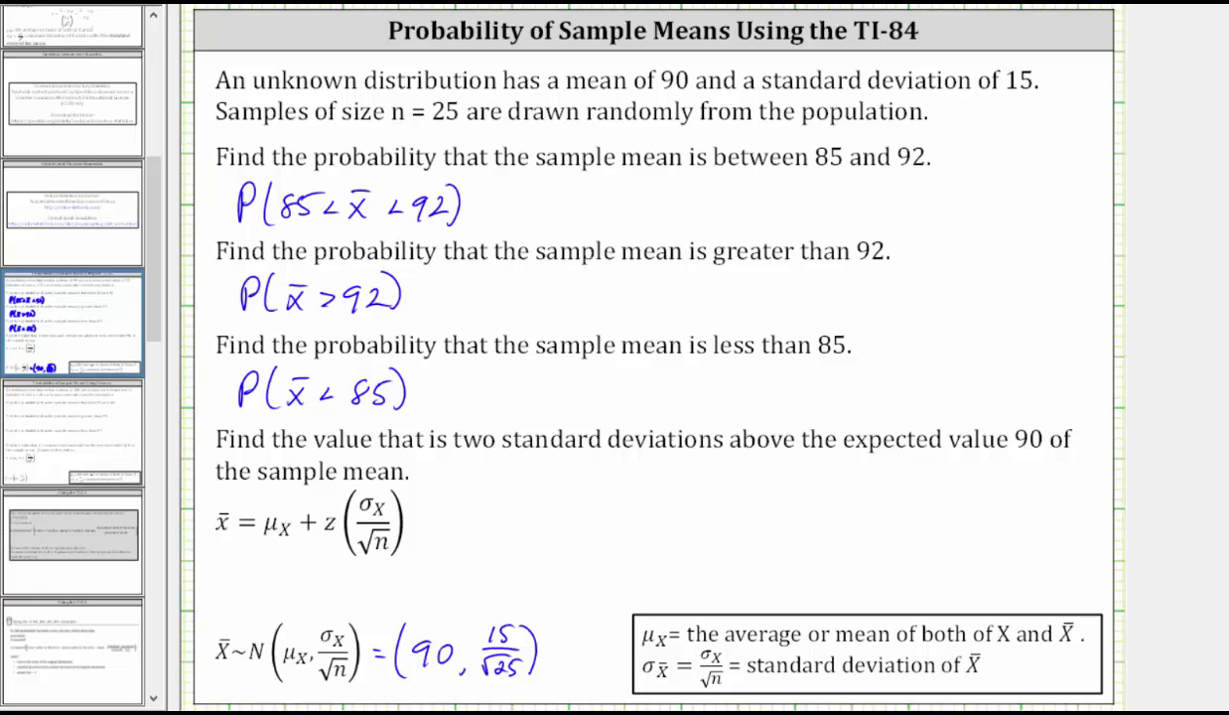
# Step: In the TI-84 emulator, start normalcdf with lower bound 85, upper bound 92 and μ 90
pyautogui.hotkey('alt', 'Tab')
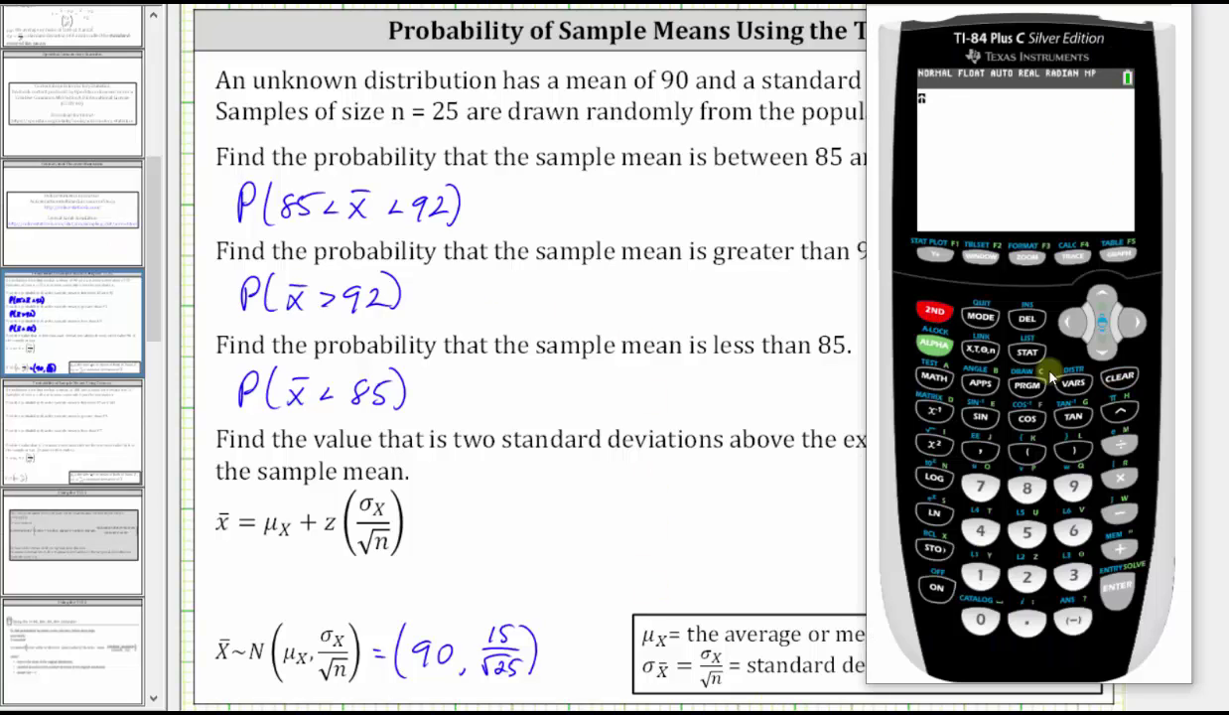
pyautogui.click(1064, 381)
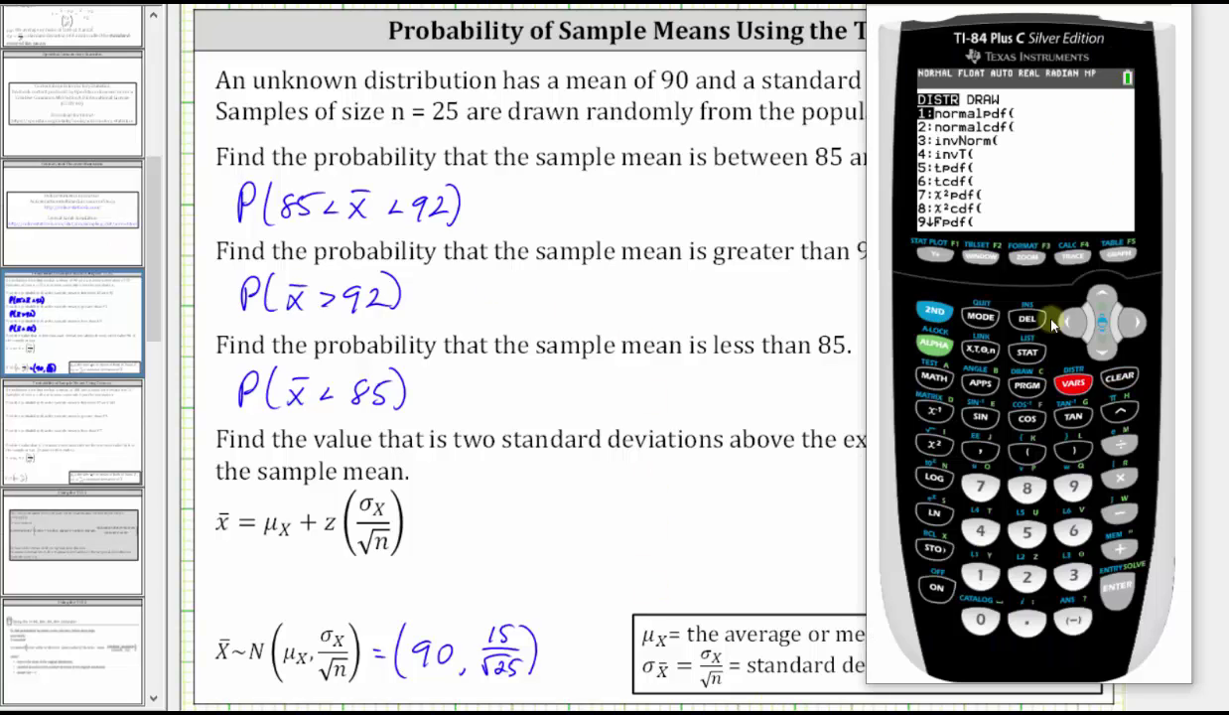
pyautogui.click(1026, 575)
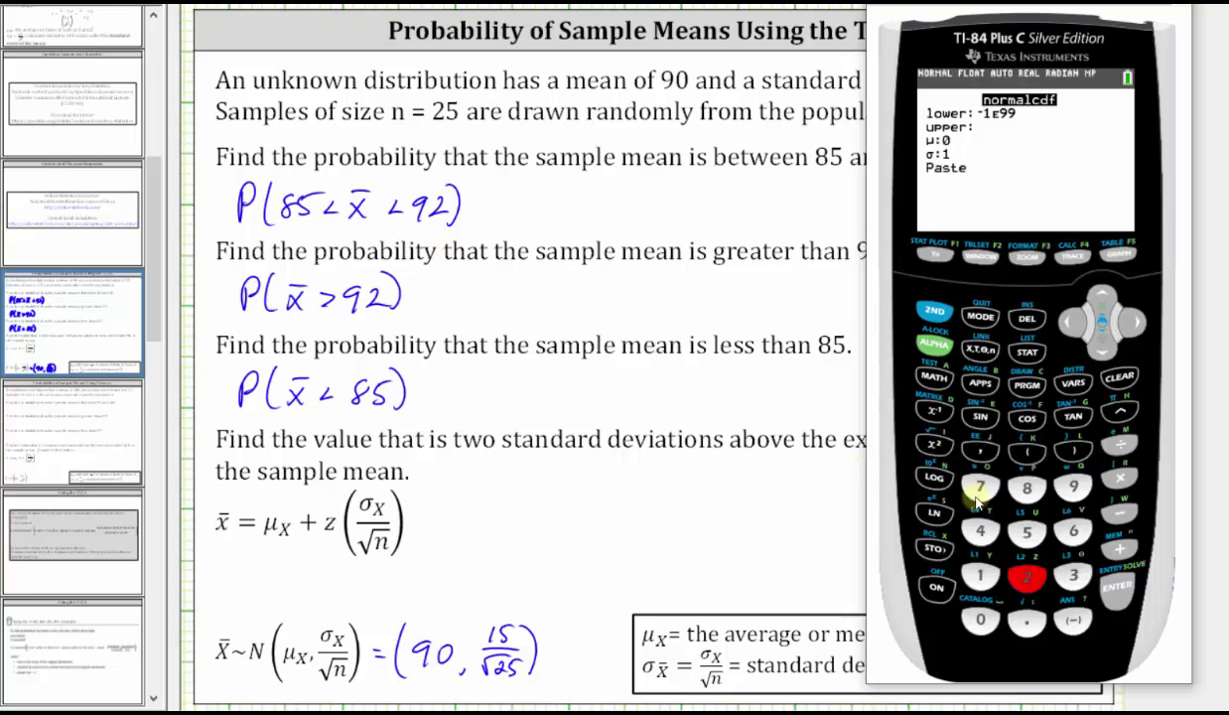
pyautogui.click(1026, 486)
pyautogui.click(1026, 531)
pyautogui.click(1117, 586)
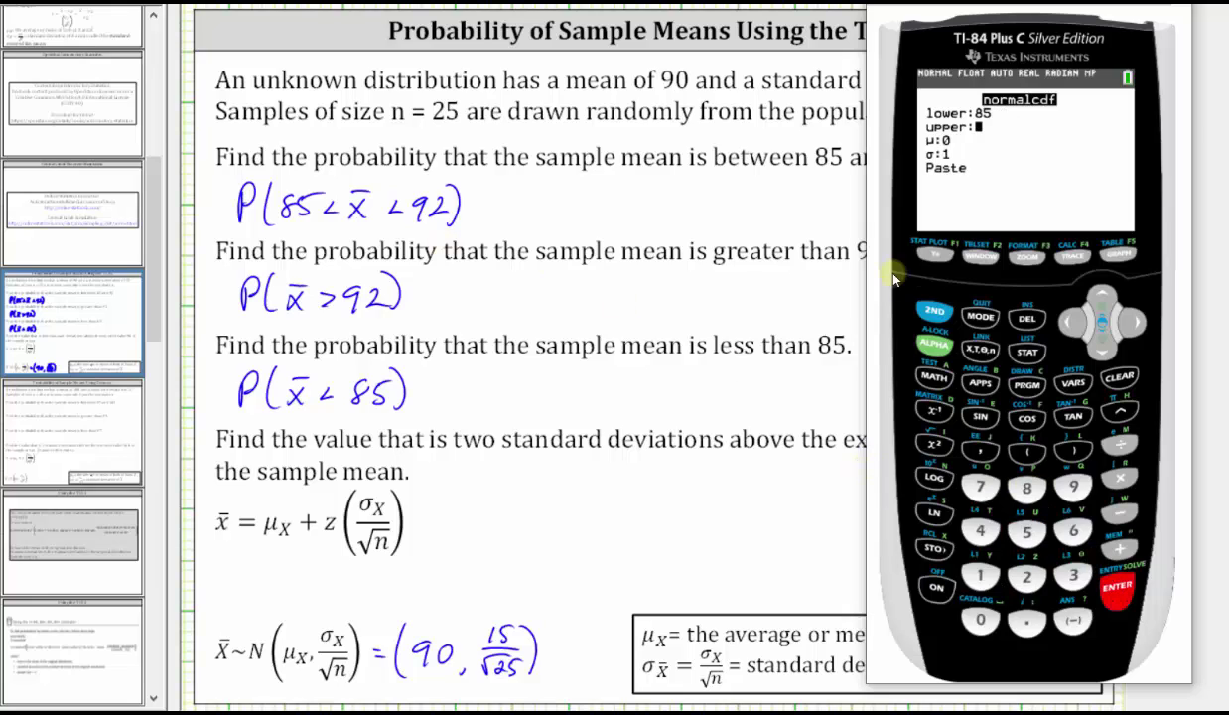
pyautogui.click(1073, 486)
pyautogui.click(1027, 575)
pyautogui.click(1116, 585)
pyautogui.click(1073, 487)
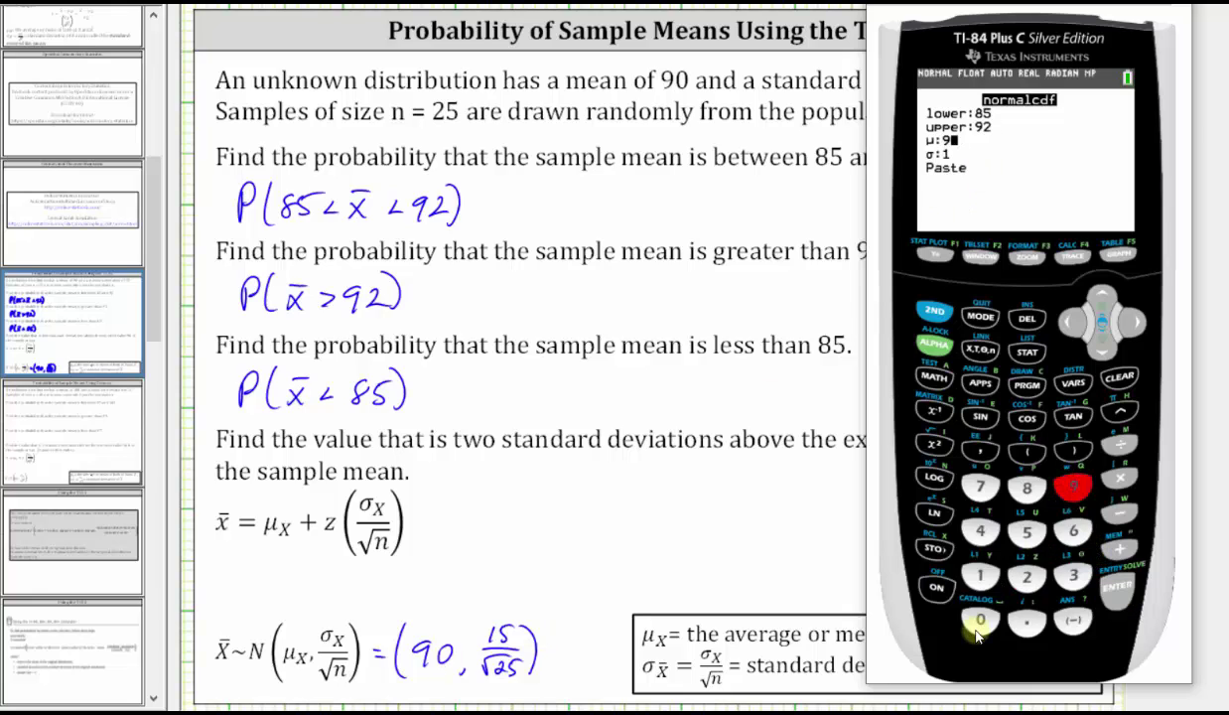
pyautogui.click(978, 625)
pyautogui.click(1117, 585)
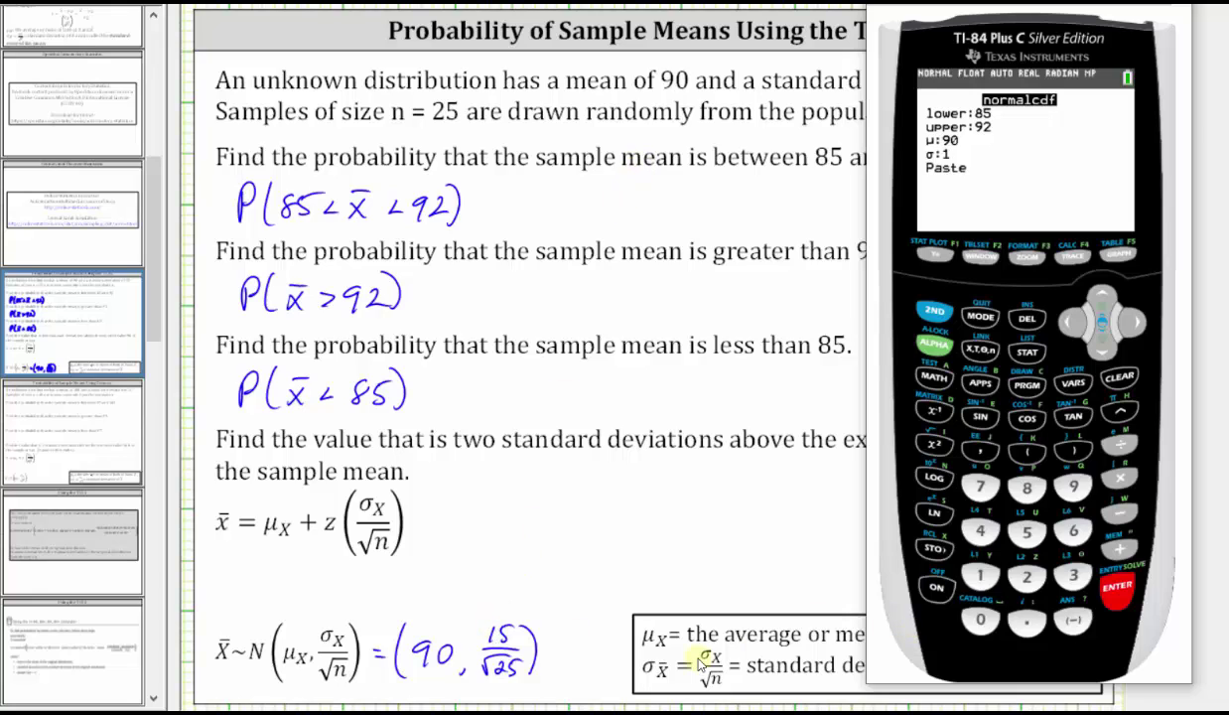
# Step: Set σ to 15/√(25), then paste and evaluate normalcdf, getting .6997172026
pyautogui.click(980, 576)
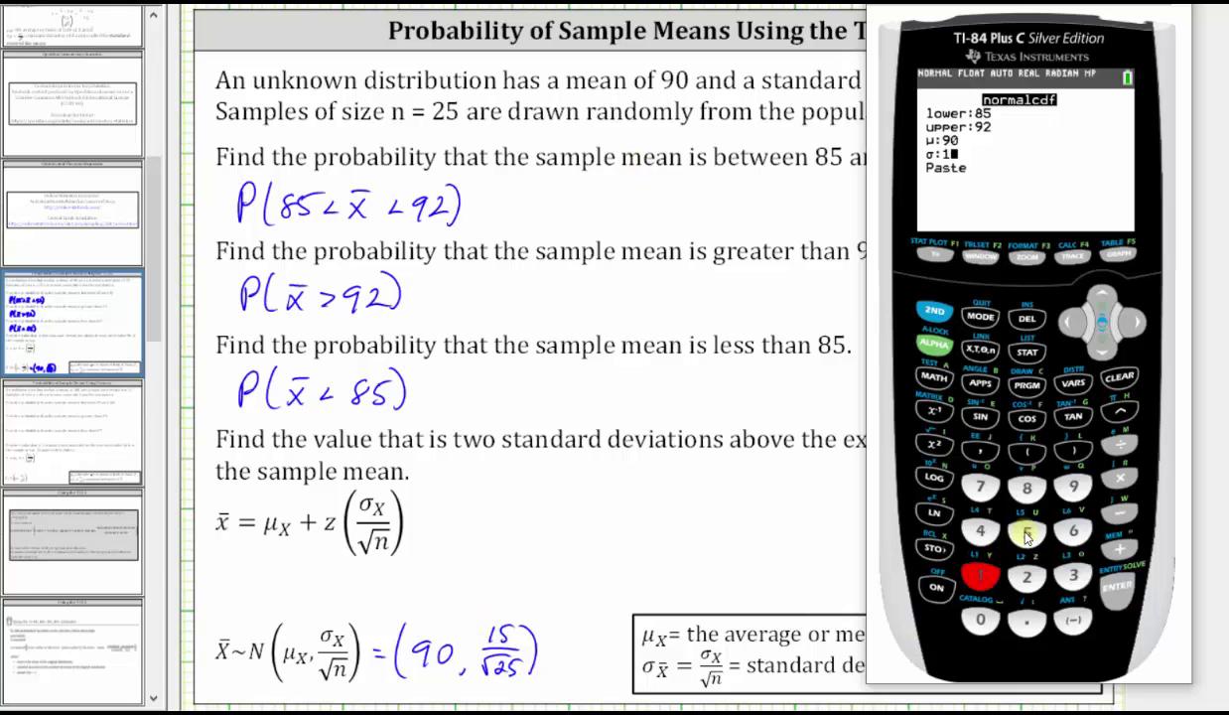
pyautogui.click(1028, 534)
pyautogui.click(1121, 446)
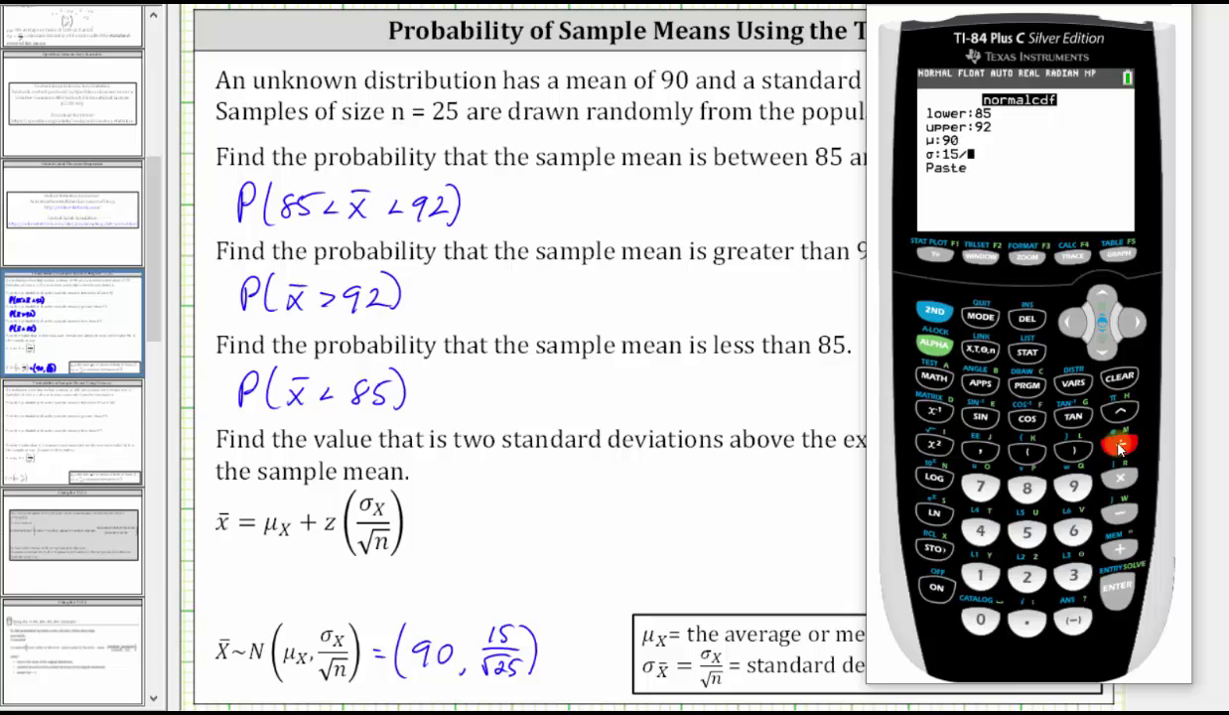
pyautogui.click(932, 315)
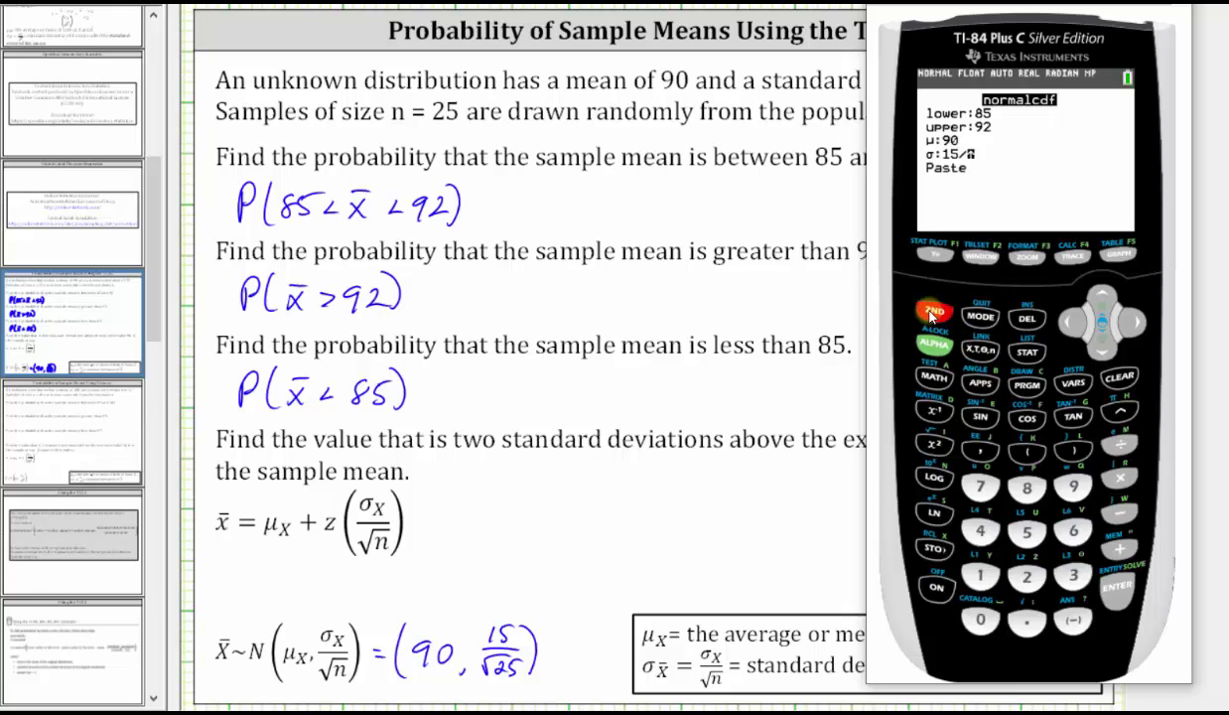
pyautogui.click(932, 445)
pyautogui.click(1027, 575)
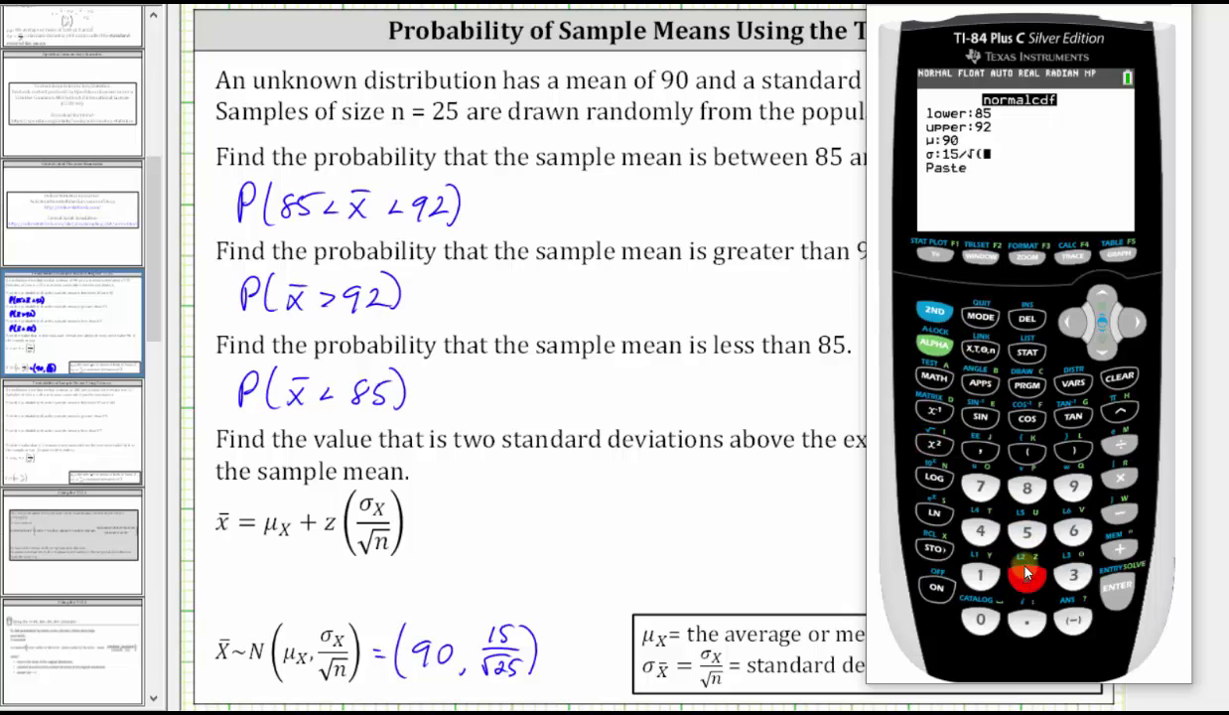
pyautogui.click(1028, 531)
pyautogui.click(1073, 450)
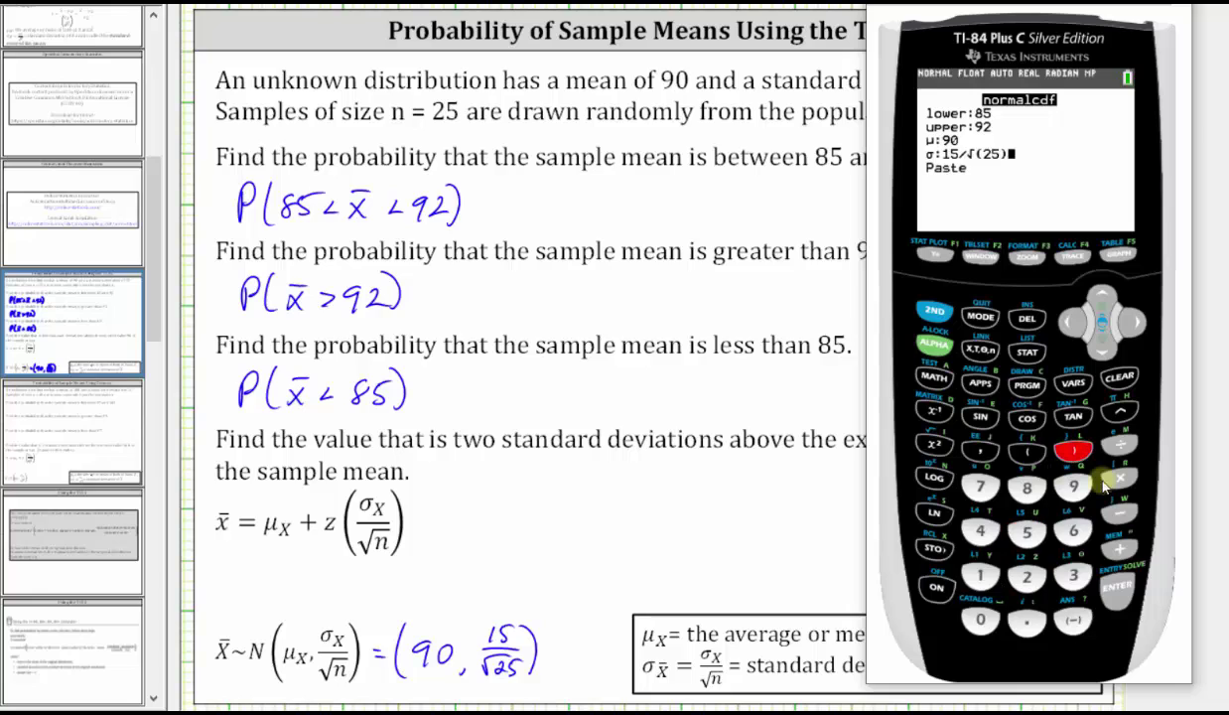
pyautogui.press('Down')
pyautogui.click(1114, 588)
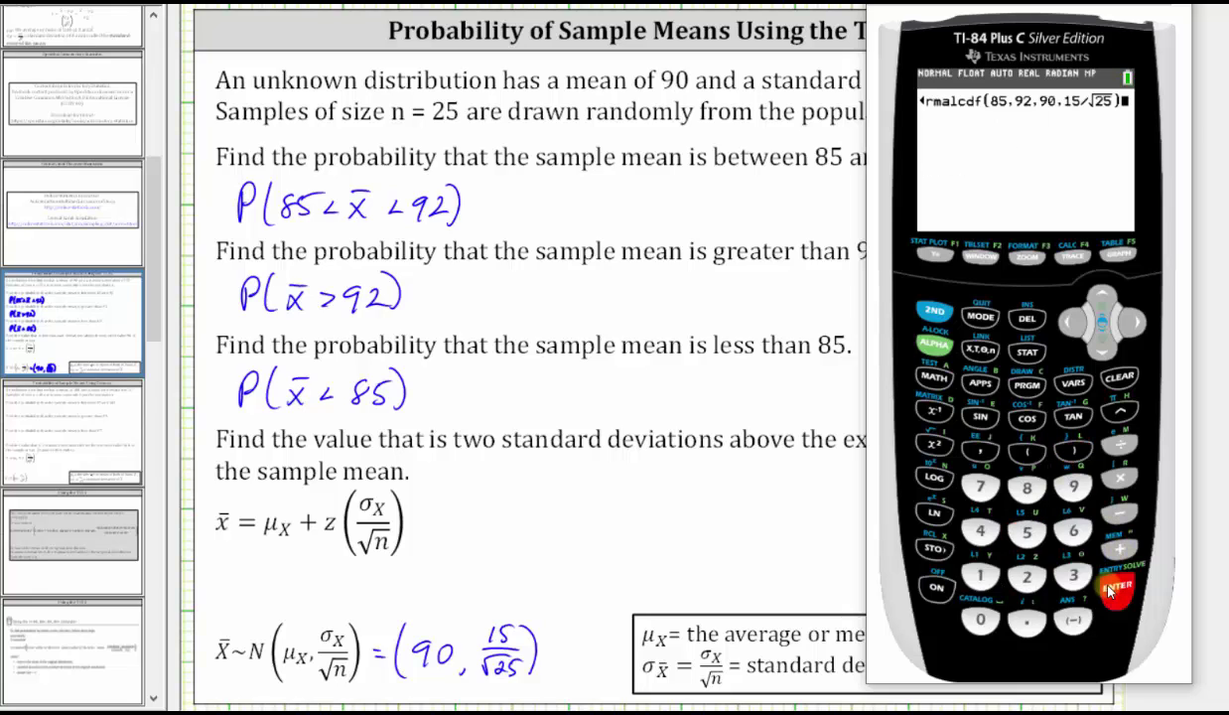
pyautogui.click(1114, 588)
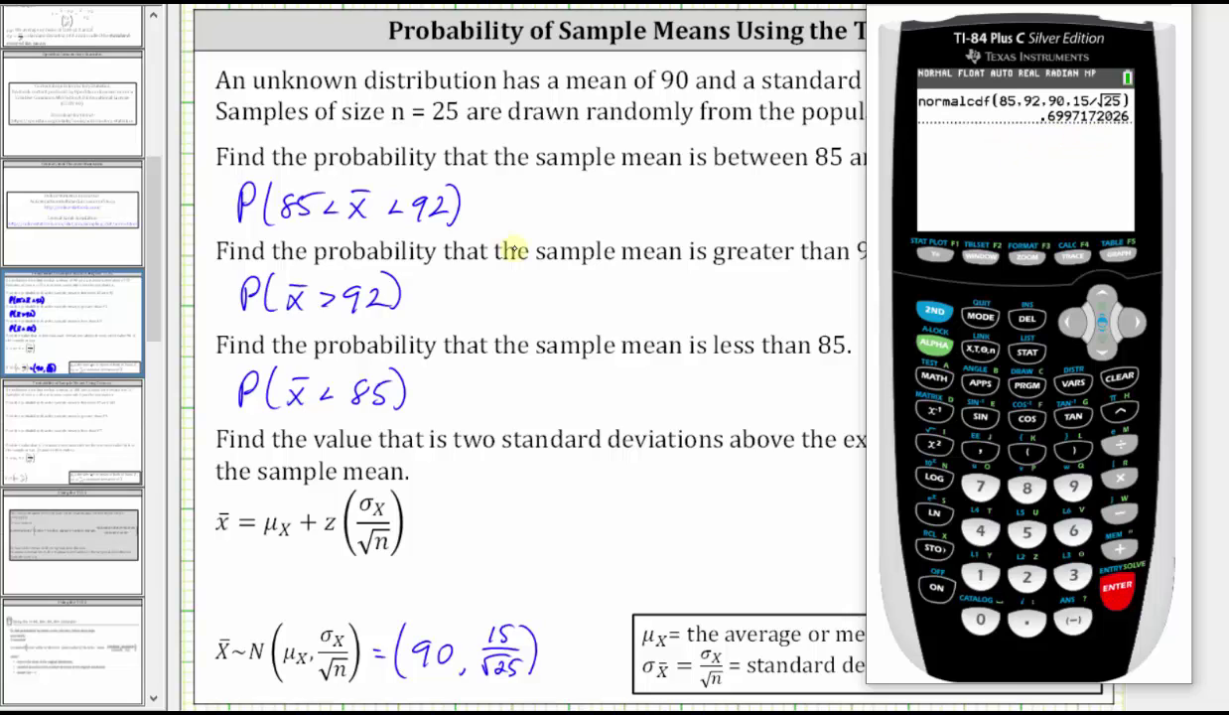
# Step: Close the calculator and write '≈ 0.6997 = 69.97%' after P(85<x̄<92)
pyautogui.click(492, 199)
pyautogui.moveTo(494, 200)
pyautogui.mouseDown()
pyautogui.moveTo(571, 186)
pyautogui.moveTo(611, 195)
pyautogui.mouseUp()
pyautogui.moveTo(646, 196); pyautogui.dragTo(662, 196)
pyautogui.moveTo(647, 205)
pyautogui.mouseDown()
pyautogui.moveTo(687, 189)
pyautogui.moveTo(722, 208)
pyautogui.moveTo(776, 195)
pyautogui.mouseUp()
pyautogui.click(719, 205)
pyautogui.moveTo(784, 188)
pyautogui.mouseDown()
pyautogui.moveTo(771, 210)
pyautogui.moveTo(797, 208)
pyautogui.mouseUp()
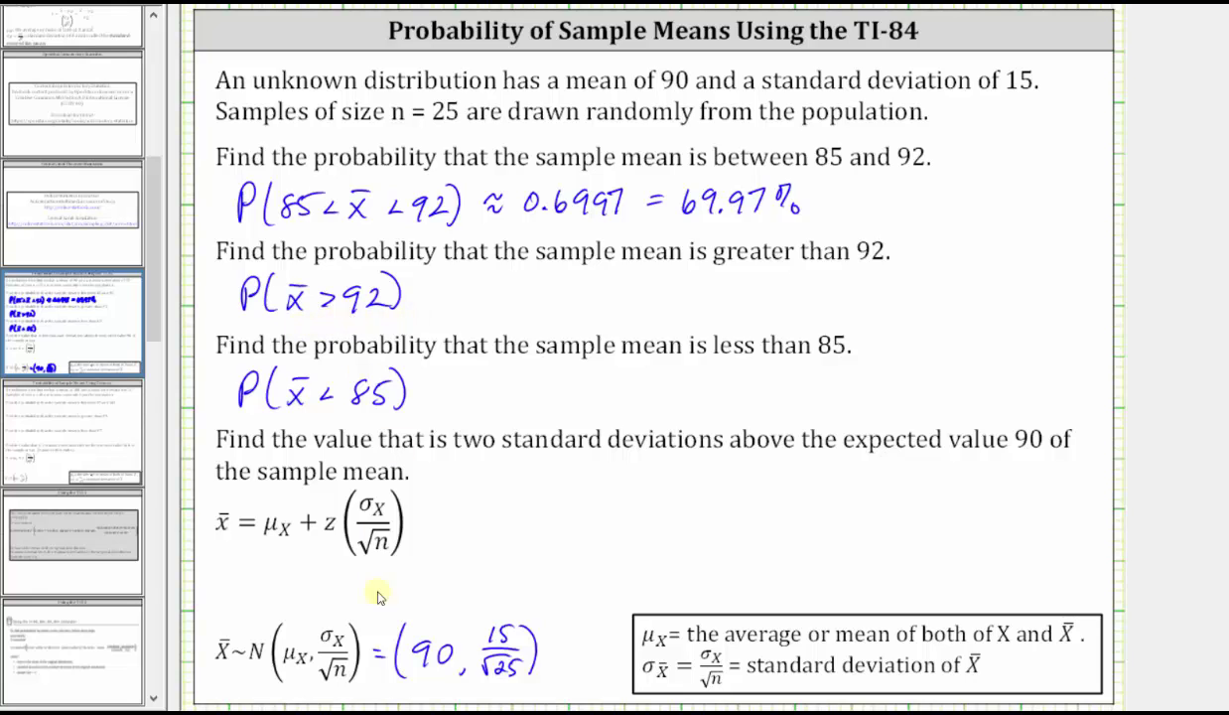
# Step: In the TI-84 emulator, start normalcdf with lower bound 92 and upper bound 99999
pyautogui.hotkey('alt', 'Tab')
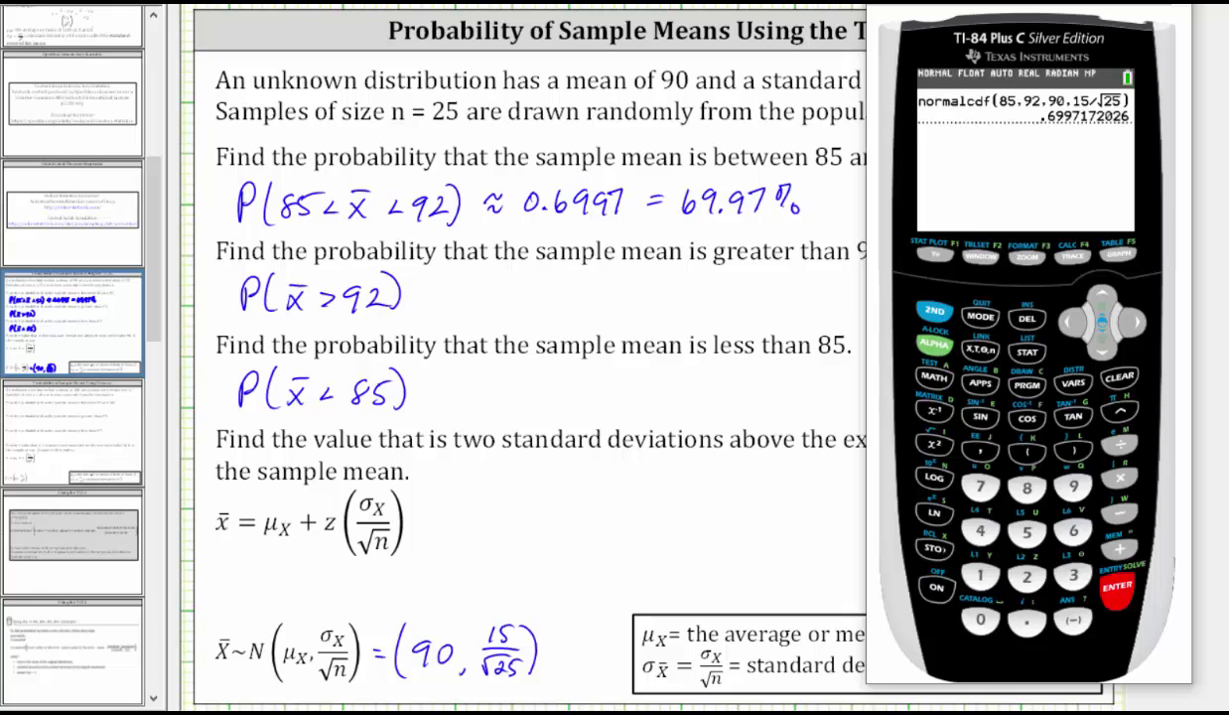
pyautogui.click(1071, 392)
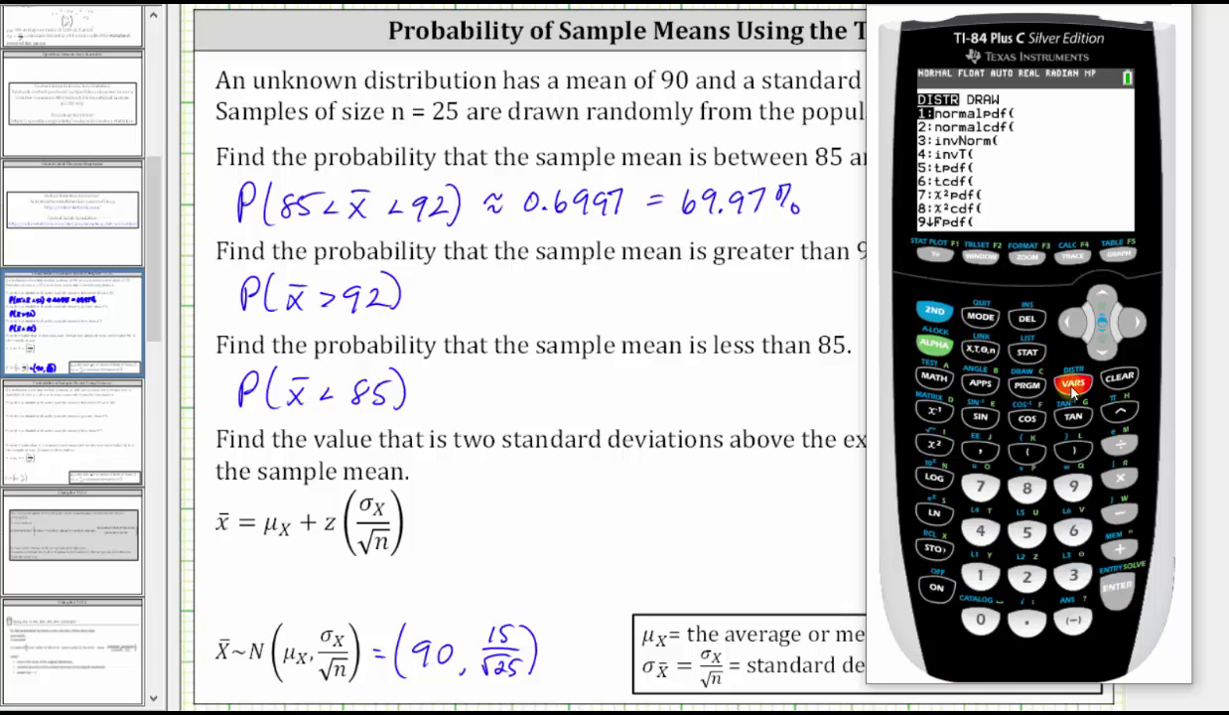
pyautogui.click(1028, 577)
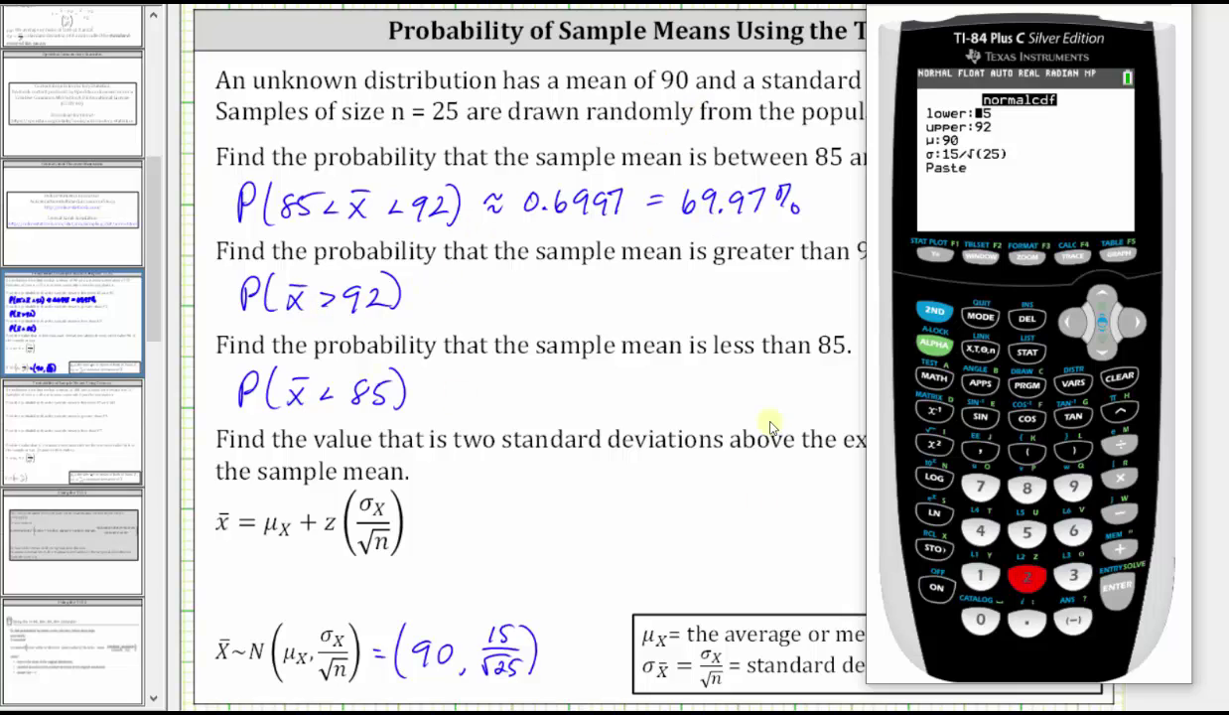
pyautogui.click(1072, 485)
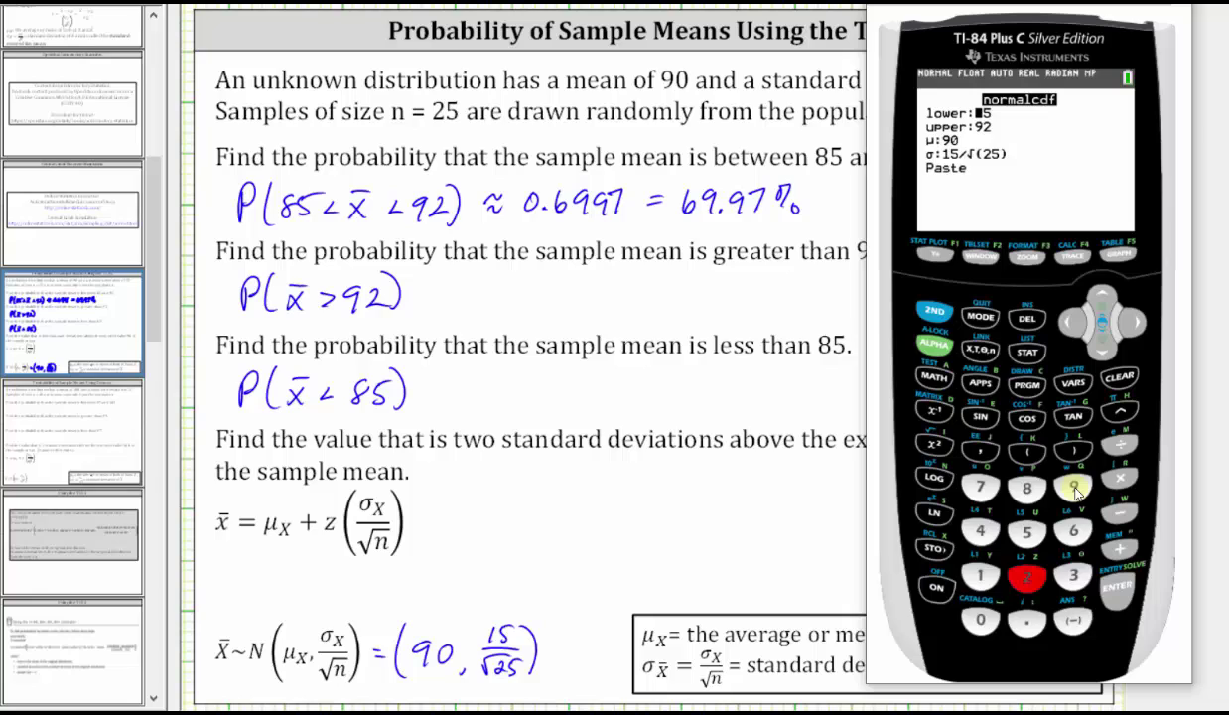
pyautogui.click(1027, 576)
pyautogui.click(1122, 590)
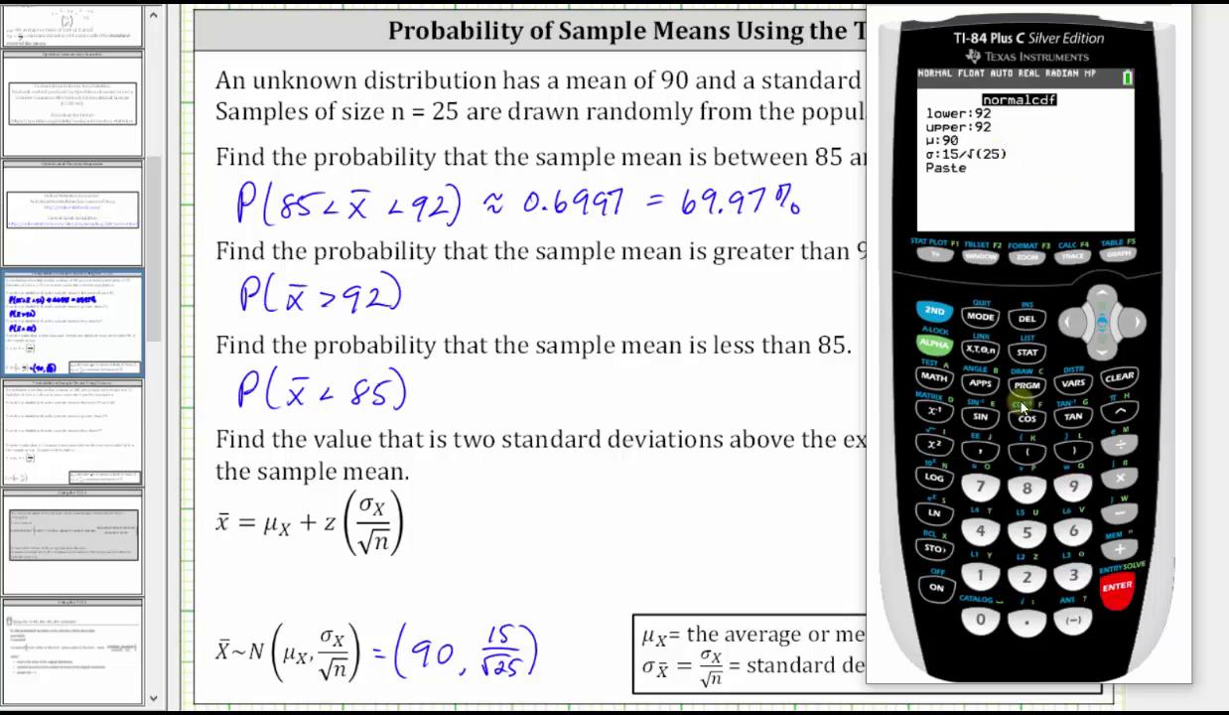
pyautogui.click(1073, 486)
pyautogui.click(1073, 487)
pyautogui.click(1073, 486)
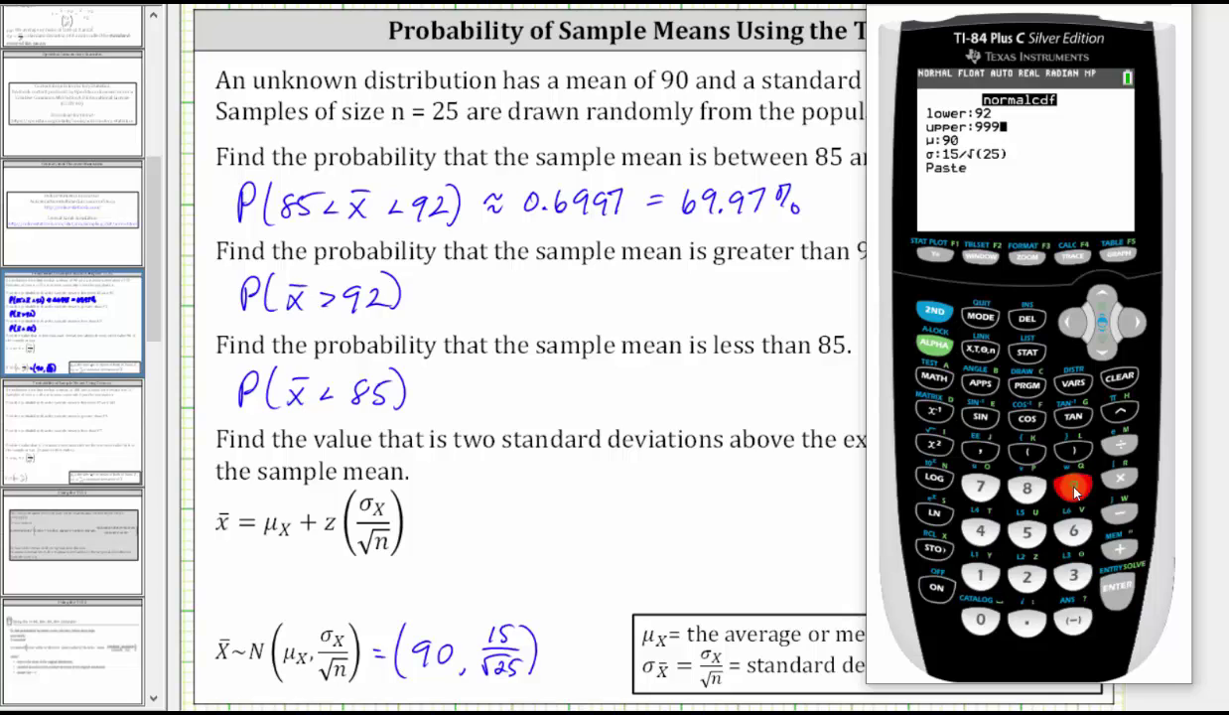
pyautogui.click(1072, 486)
pyautogui.click(1073, 487)
pyautogui.click(1132, 589)
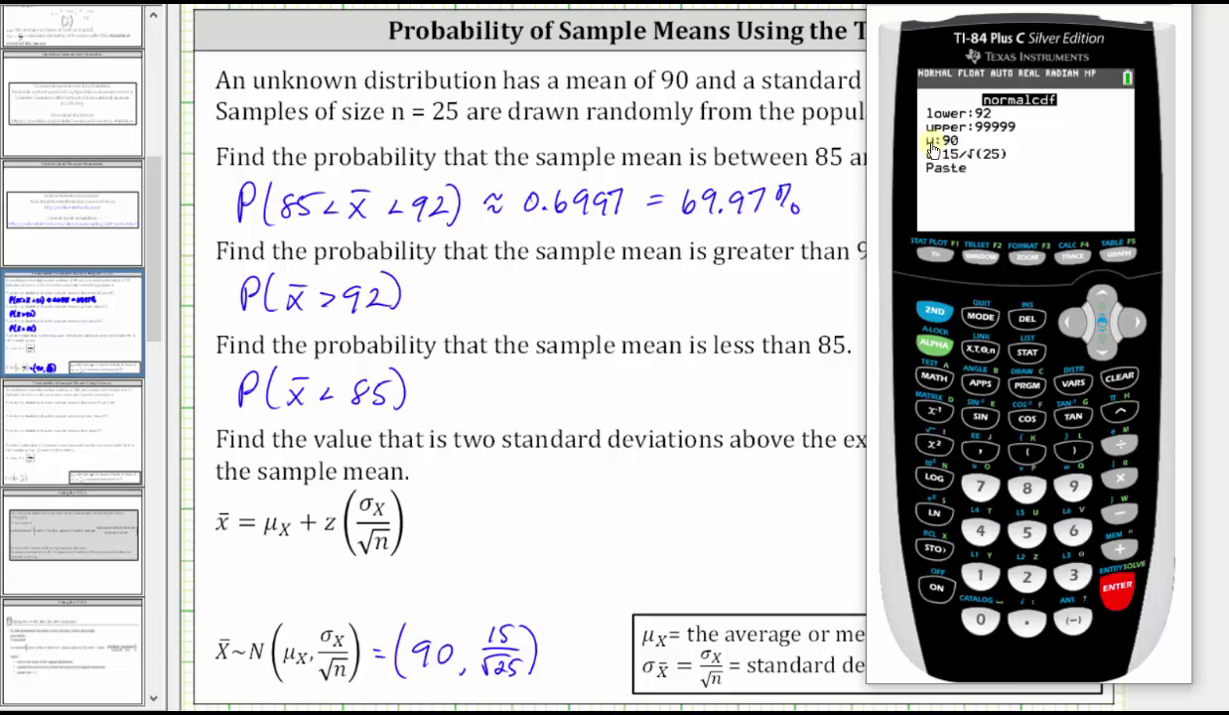
# Step: Keep μ 90 and σ 15/√25, then evaluate to .252492467 and close the calculator
pyautogui.click(1114, 594)
pyautogui.click(1113, 593)
pyautogui.click(1114, 594)
pyautogui.click(1114, 593)
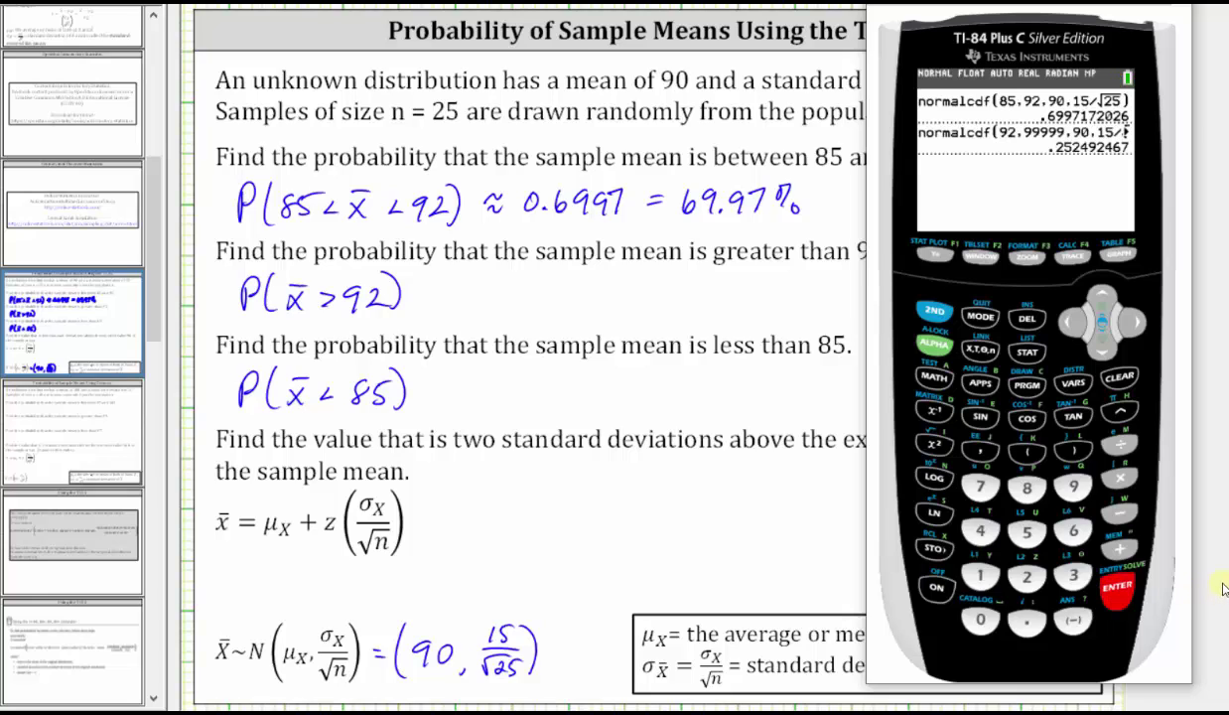
pyautogui.click(427, 298)
# Step: Write '≈ 0.2525 = 25.25%' after P(x̄>92) and bring the TI-84 emulator back
pyautogui.moveTo(426, 298)
pyautogui.mouseDown()
pyautogui.moveTo(467, 282)
pyautogui.moveTo(493, 299)
pyautogui.moveTo(568, 277)
pyautogui.moveTo(689, 298)
pyautogui.moveTo(787, 281)
pyautogui.mouseUp()
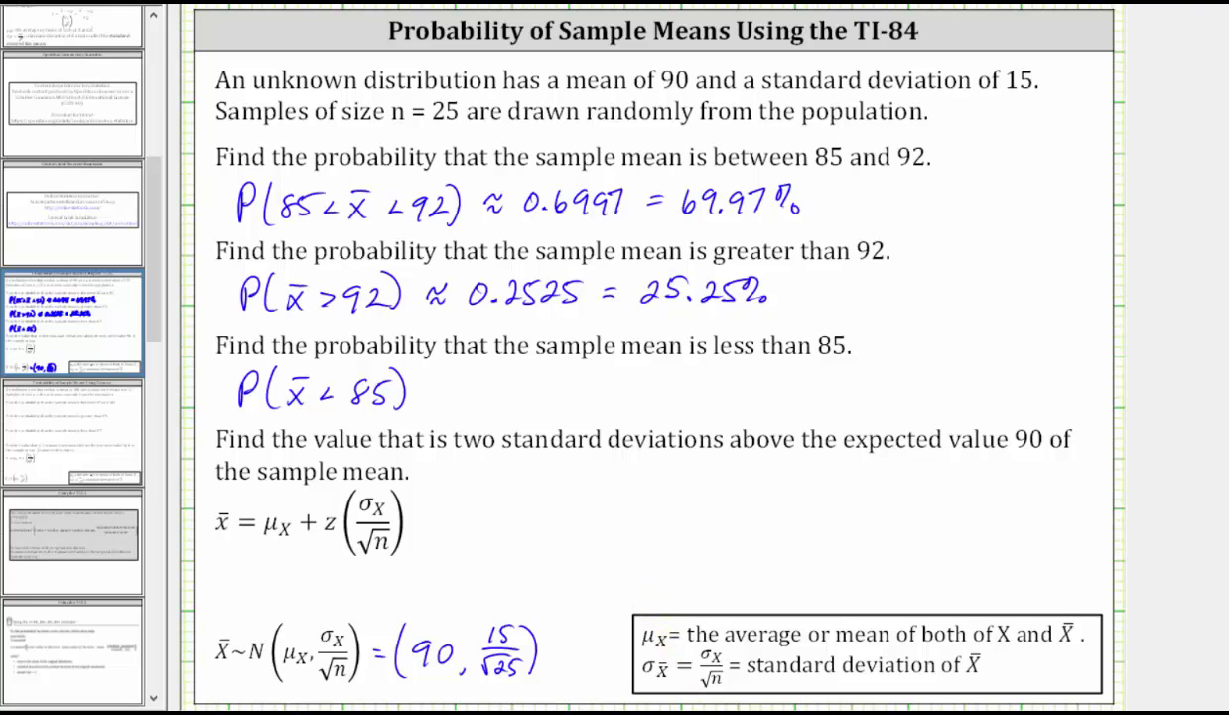
pyautogui.hotkey('alt', 'Tab')
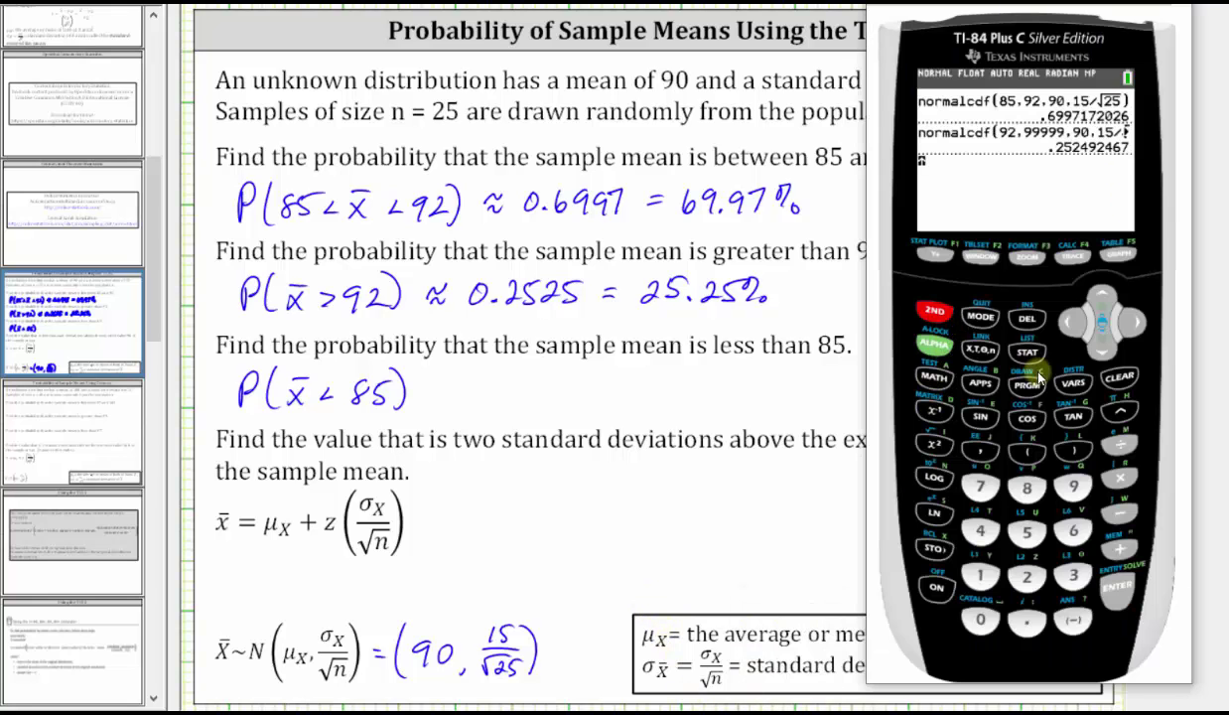
# Step: Start normalcdf with a lower bound of -99999
pyautogui.click(1042, 378)
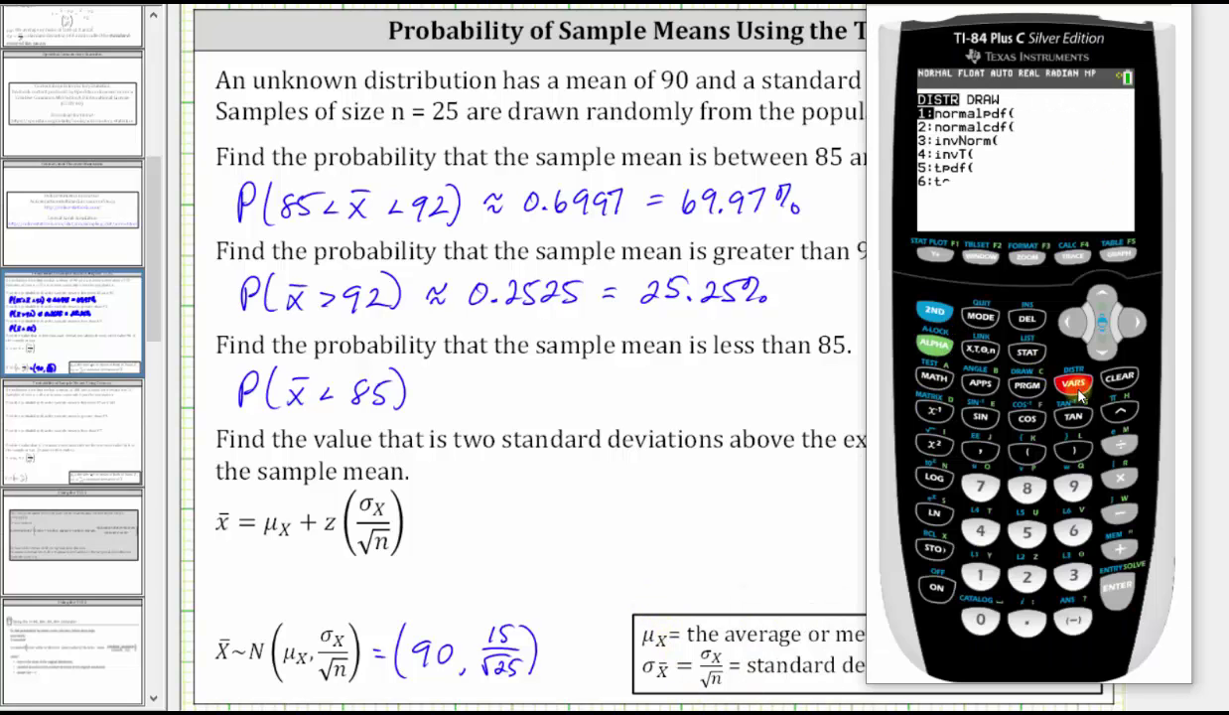
pyautogui.click(1026, 578)
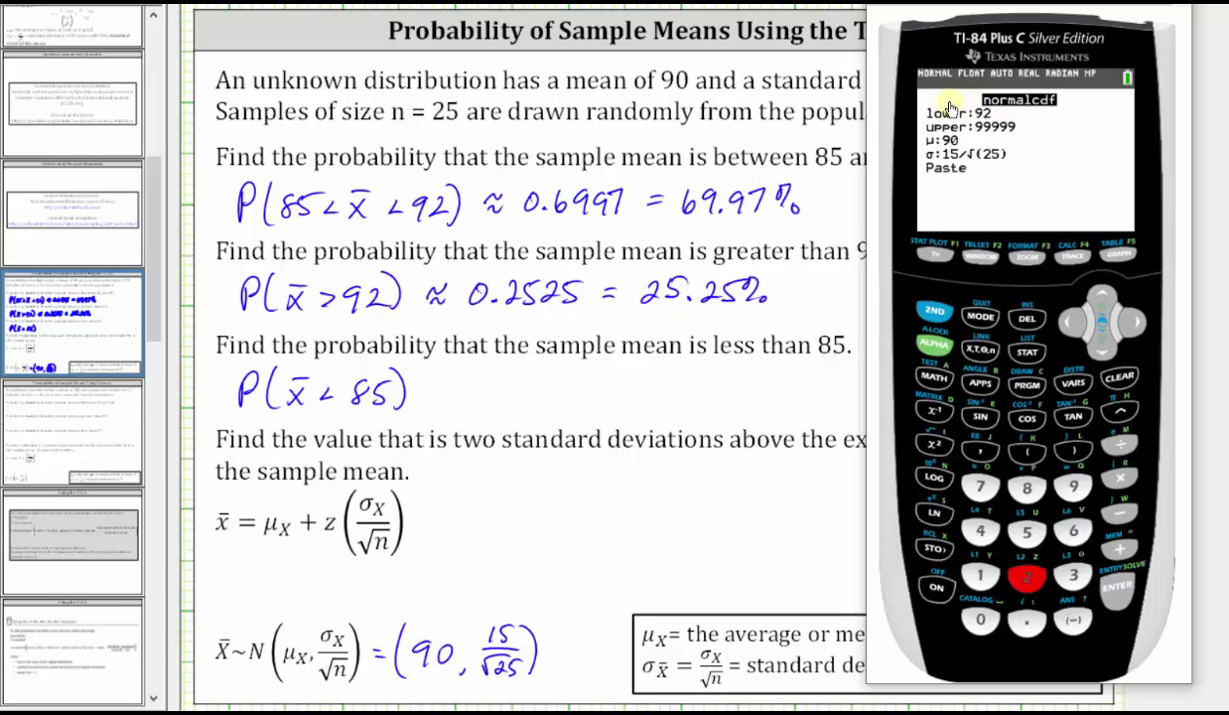
pyautogui.click(1073, 618)
pyautogui.click(1077, 487)
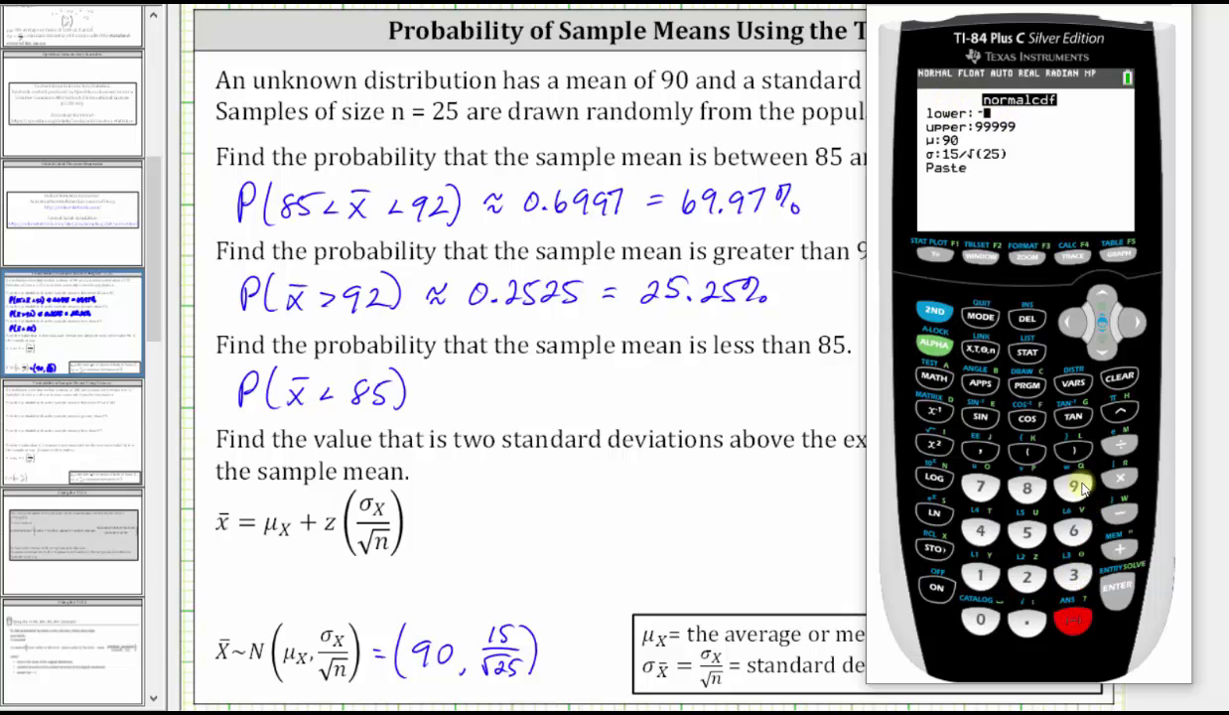
pyautogui.click(1077, 486)
pyautogui.click(1077, 486)
pyautogui.click(1077, 486)
pyautogui.click(1077, 486)
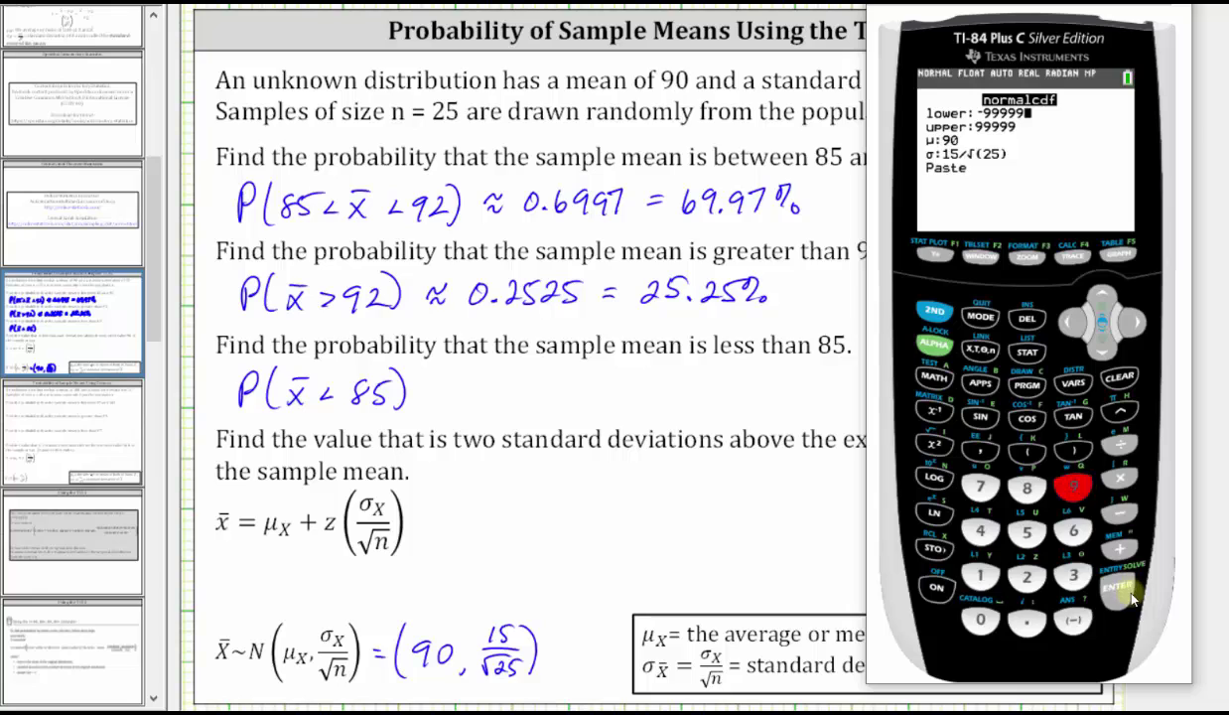
pyautogui.click(1117, 586)
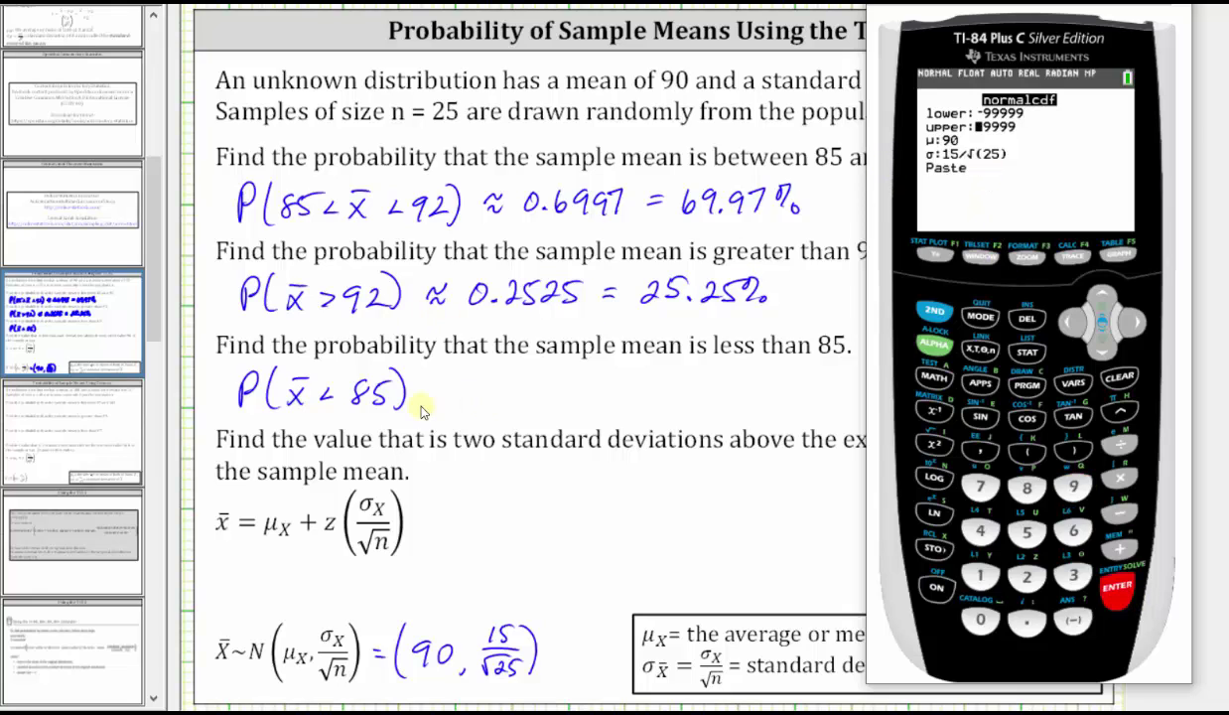
# Step: Set the upper bound to 85, evaluate to about 0.0478, and close the calculator
pyautogui.click(1027, 487)
pyautogui.click(1028, 531)
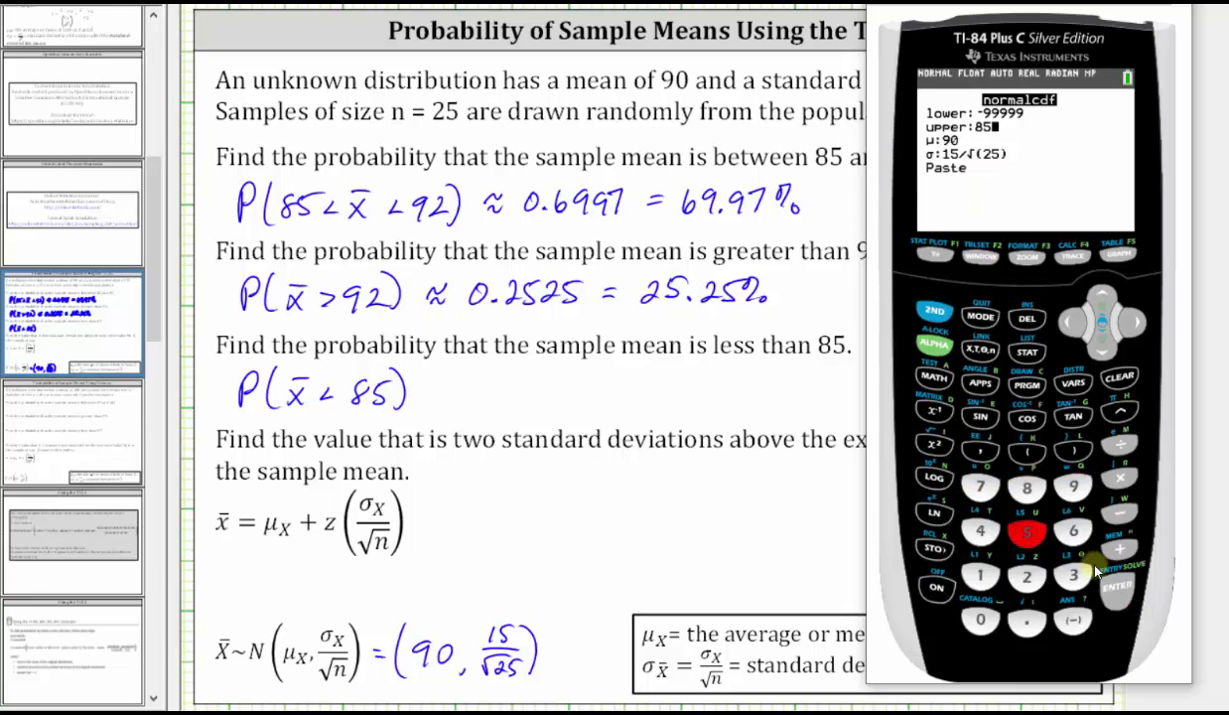
pyautogui.click(1111, 581)
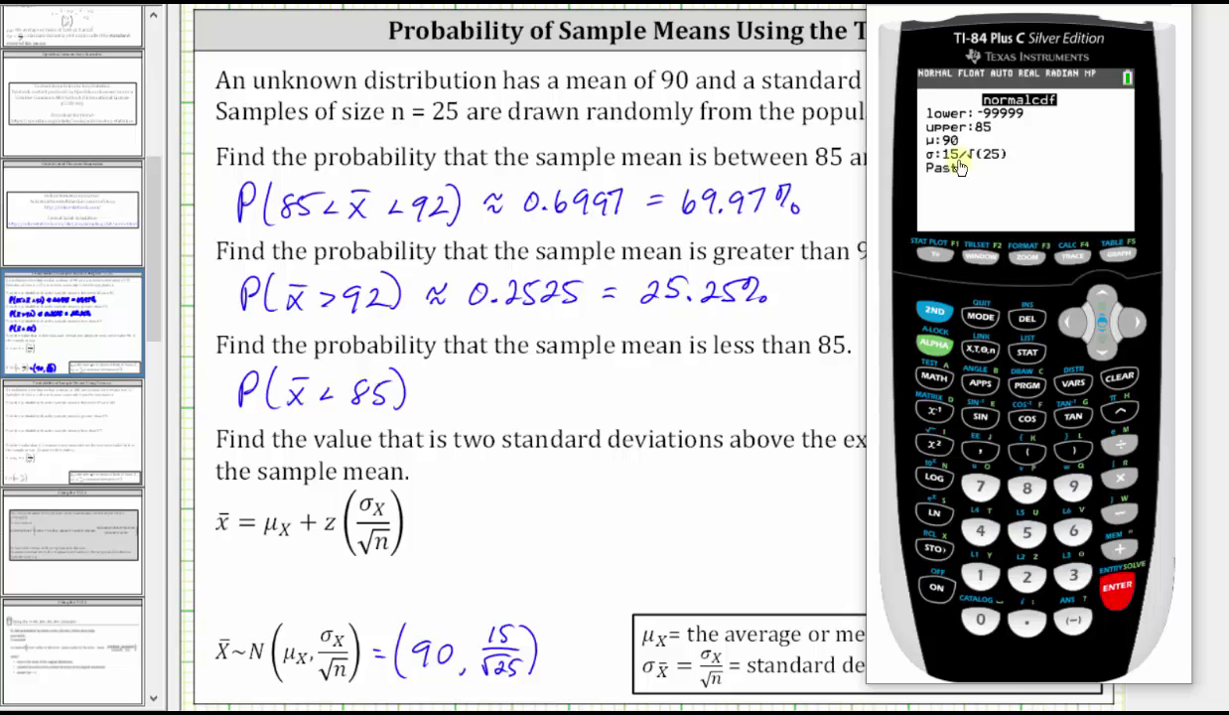
pyautogui.click(1118, 590)
pyautogui.click(1118, 591)
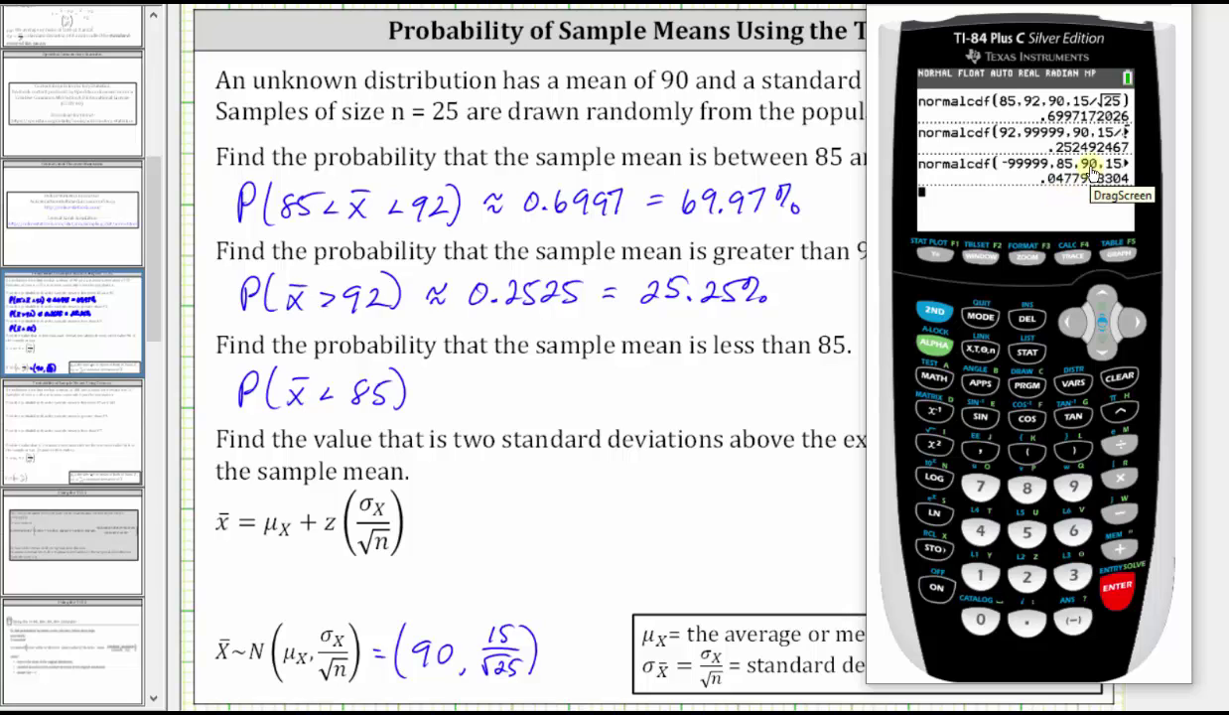
pyautogui.click(442, 390)
# Step: Write '≈ 0.0478 = 4.78%' after P(x̄<85)
pyautogui.moveTo(437, 393)
pyautogui.mouseDown()
pyautogui.moveTo(499, 396)
pyautogui.moveTo(557, 376)
pyautogui.moveTo(575, 395)
pyautogui.moveTo(582, 369)
pyautogui.moveTo(672, 395)
pyautogui.moveTo(749, 389)
pyautogui.mouseUp()
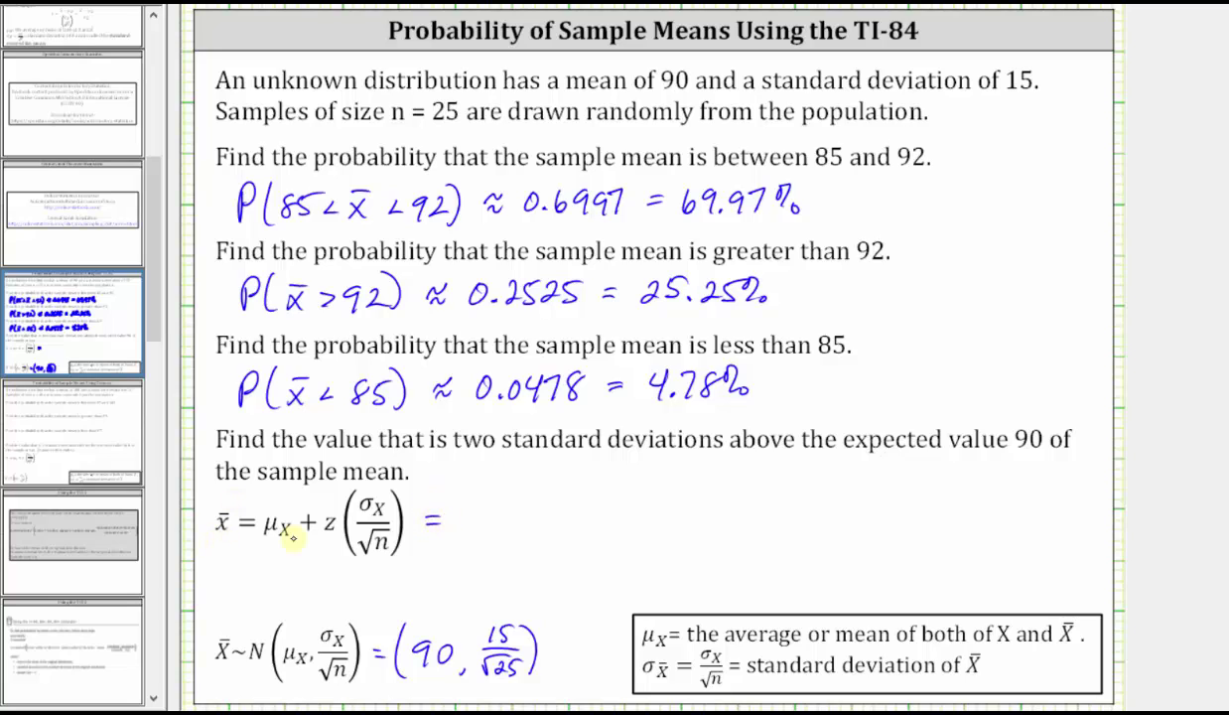
# Step: Substitute into the formula by writing 90 + (2)(15/√25)
pyautogui.moveTo(485, 501); pyautogui.dragTo(472, 518)
pyautogui.moveTo(499, 500); pyautogui.dragTo(524, 526)
pyautogui.moveTo(509, 514)
pyautogui.mouseDown()
pyautogui.moveTo(541, 524)
pyautogui.moveTo(558, 508)
pyautogui.moveTo(572, 524)
pyautogui.mouseUp()
pyautogui.moveTo(581, 490); pyautogui.dragTo(583, 528)
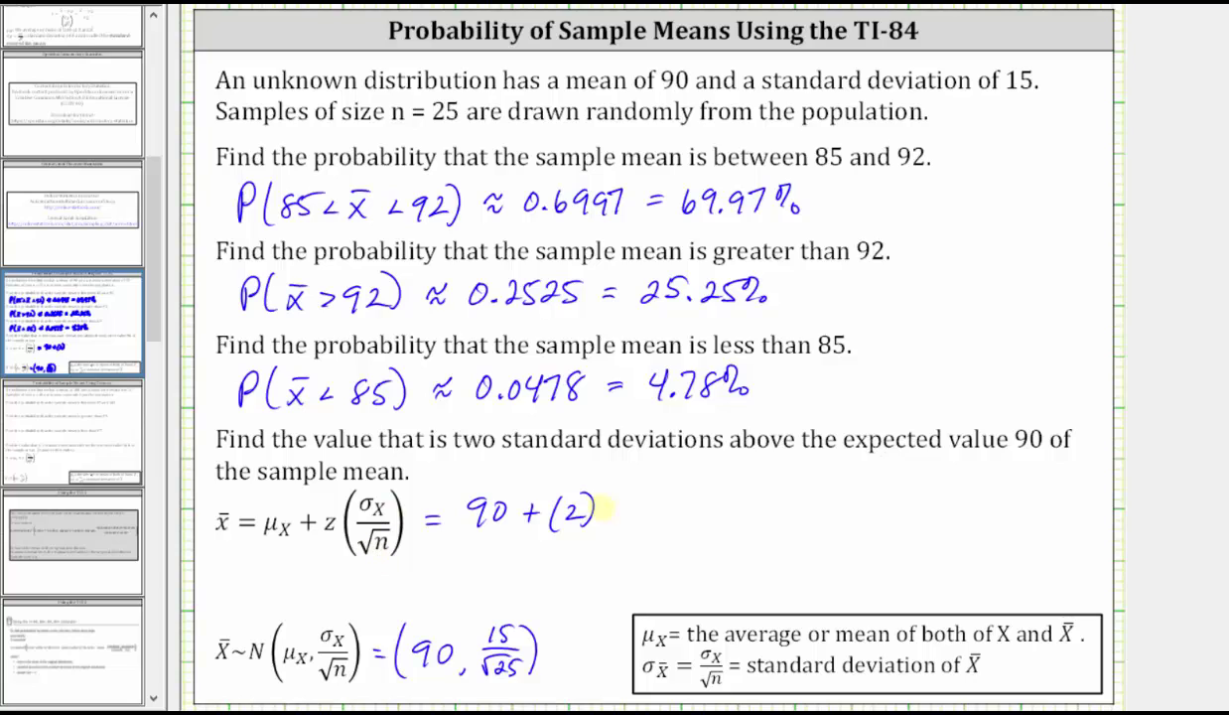
pyautogui.moveTo(609, 495); pyautogui.dragTo(605, 506)
pyautogui.moveTo(626, 489)
pyautogui.mouseDown()
pyautogui.moveTo(625, 506)
pyautogui.moveTo(637, 505)
pyautogui.mouseUp()
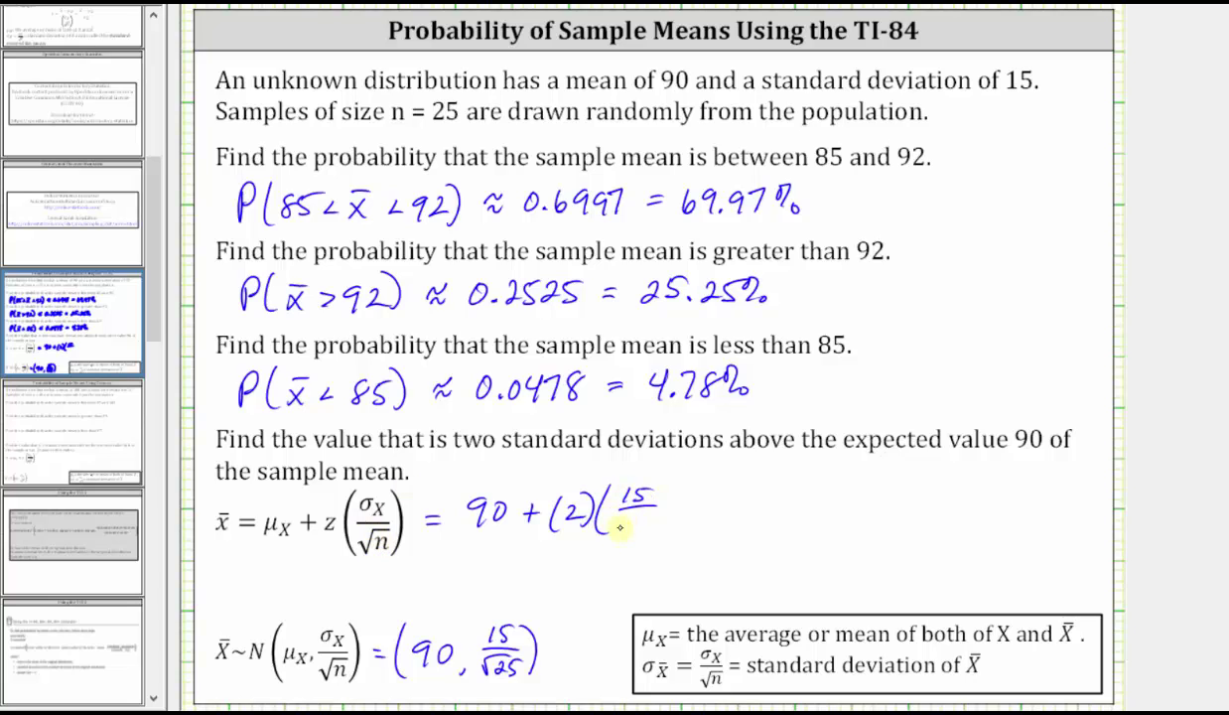
pyautogui.moveTo(613, 526)
pyautogui.mouseDown()
pyautogui.moveTo(641, 517)
pyautogui.moveTo(669, 532)
pyautogui.mouseUp()
# Step: Simplify it to '= 90+2(3) = 96'
pyautogui.moveTo(723, 493); pyautogui.dragTo(823, 517)
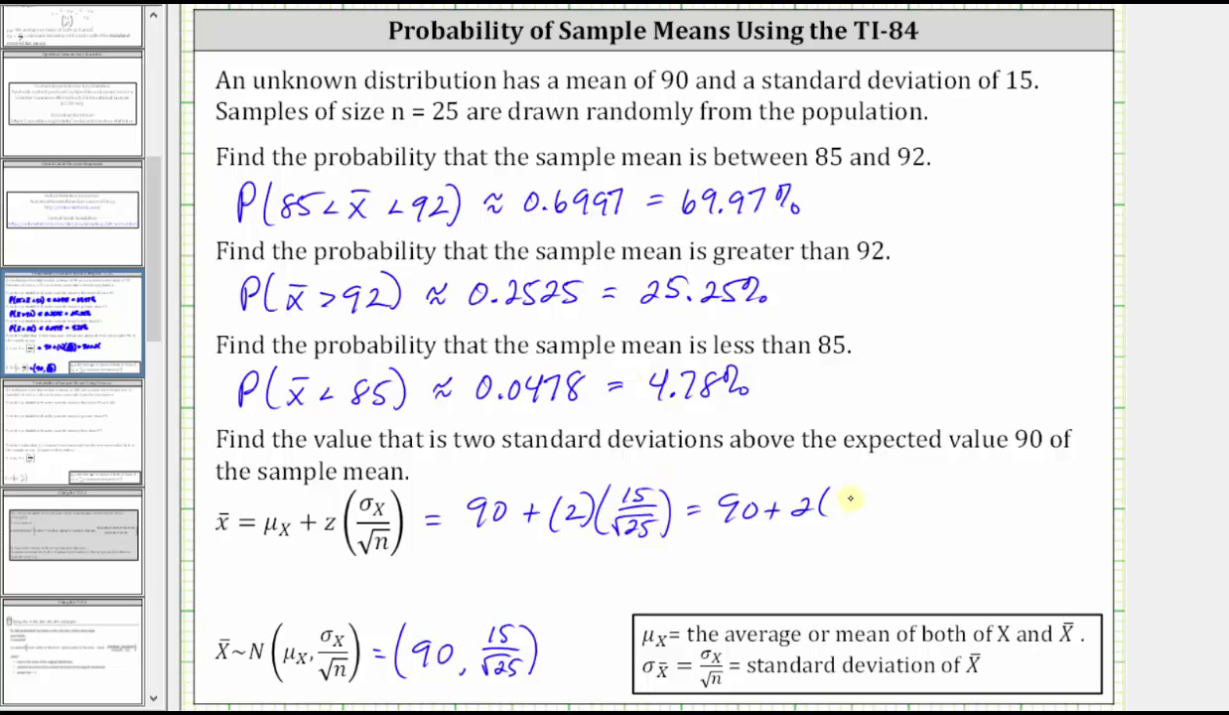
pyautogui.moveTo(810, 489)
pyautogui.mouseDown()
pyautogui.moveTo(827, 499)
pyautogui.moveTo(810, 514)
pyautogui.mouseUp()
pyautogui.moveTo(856, 485); pyautogui.dragTo(859, 515)
pyautogui.moveTo(955, 489)
pyautogui.mouseDown()
pyautogui.moveTo(943, 495)
pyautogui.moveTo(948, 511)
pyautogui.mouseUp()
pyautogui.moveTo(981, 484); pyautogui.dragTo(971, 498)
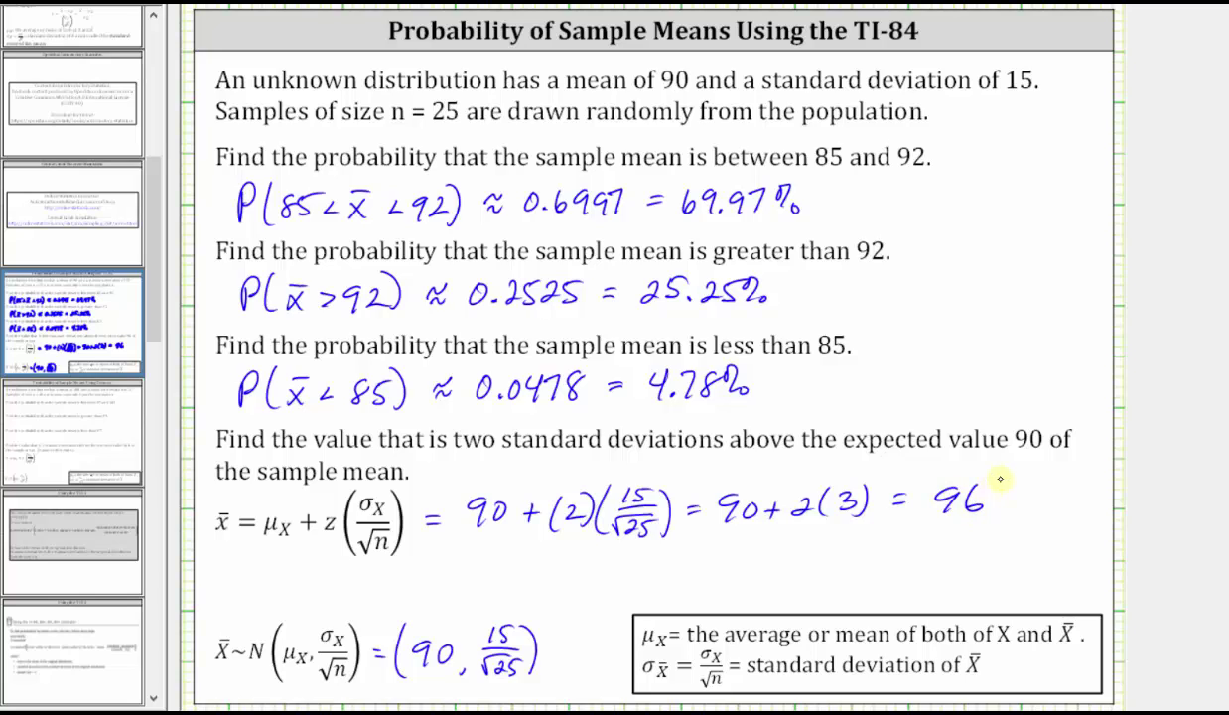